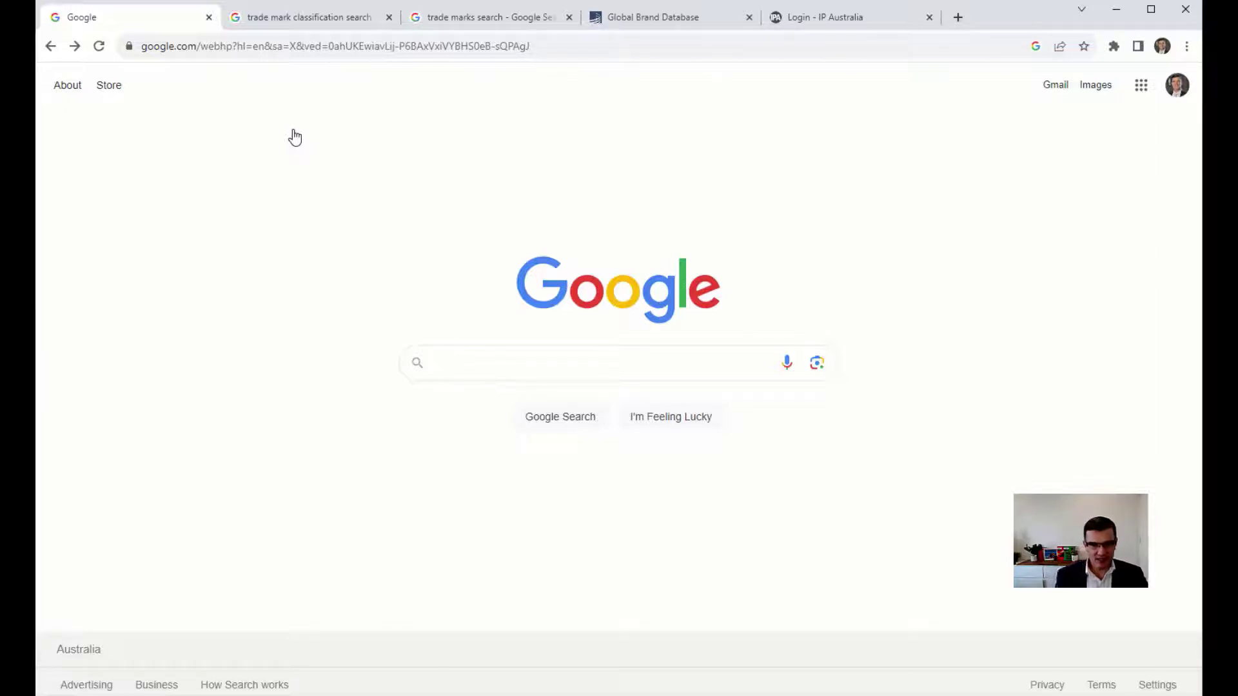
Go back to the techniko results and highlight the Techniko, LLC description of A3 Consulting LLC.
click(75, 46)
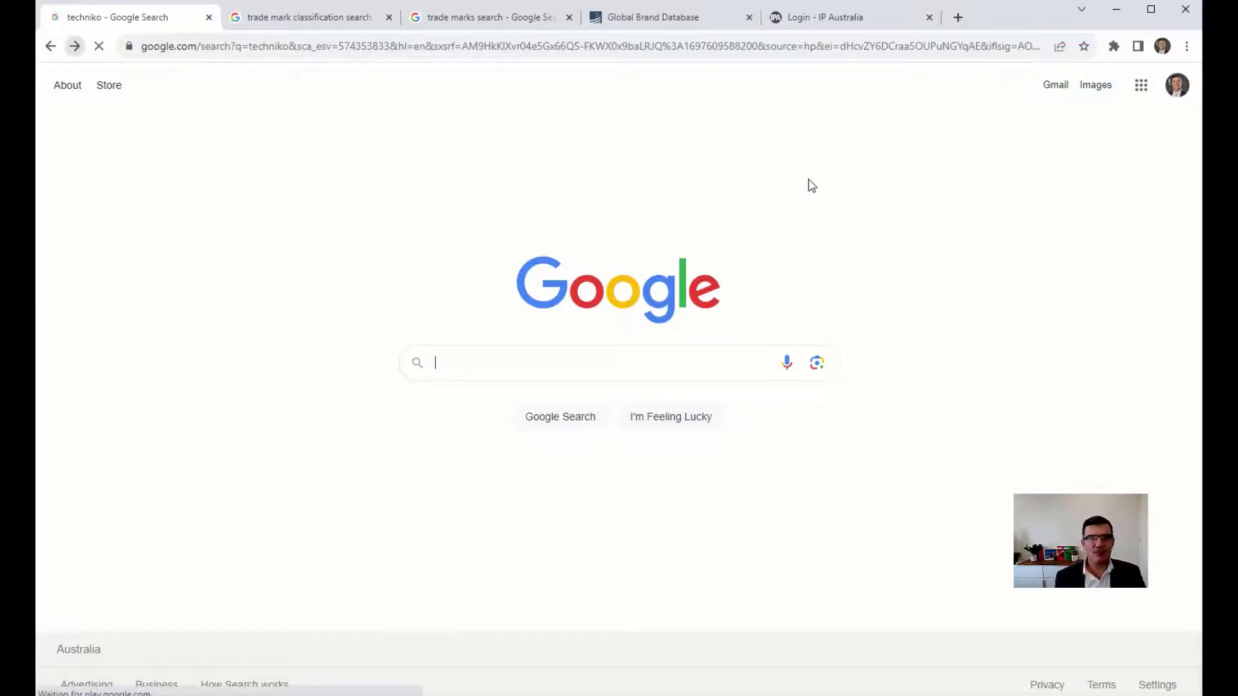
scroll(832, 252, up, 15)
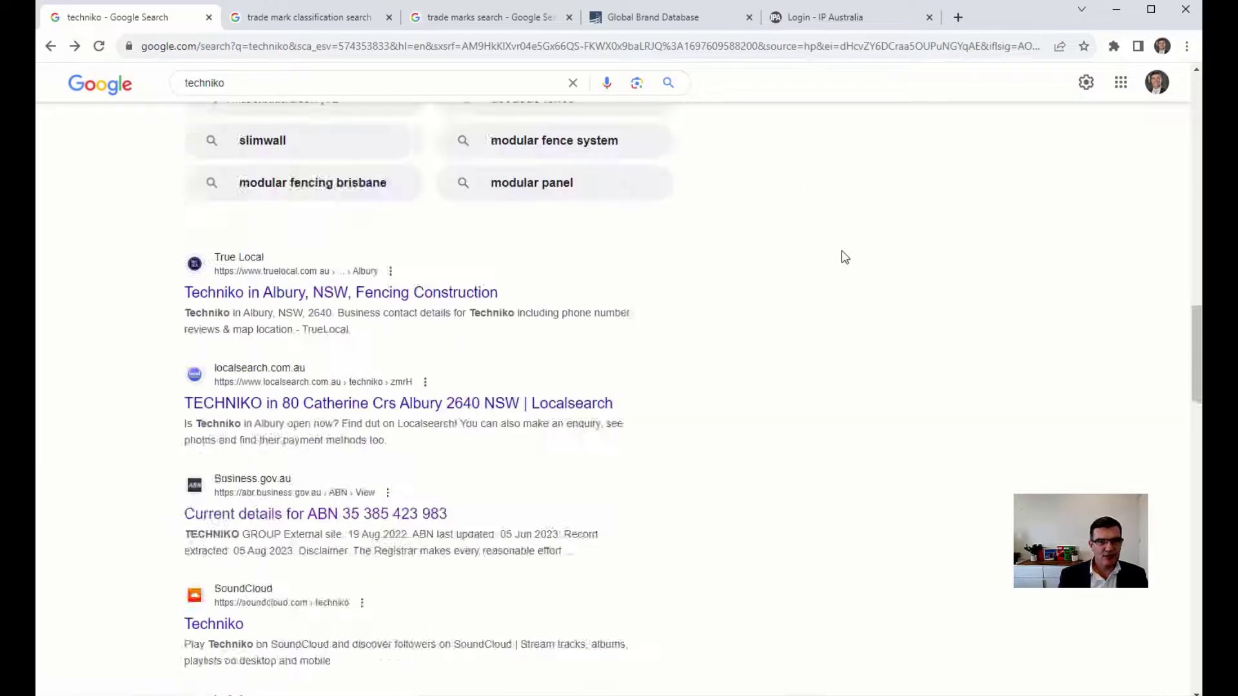
scroll(857, 277, up, 5)
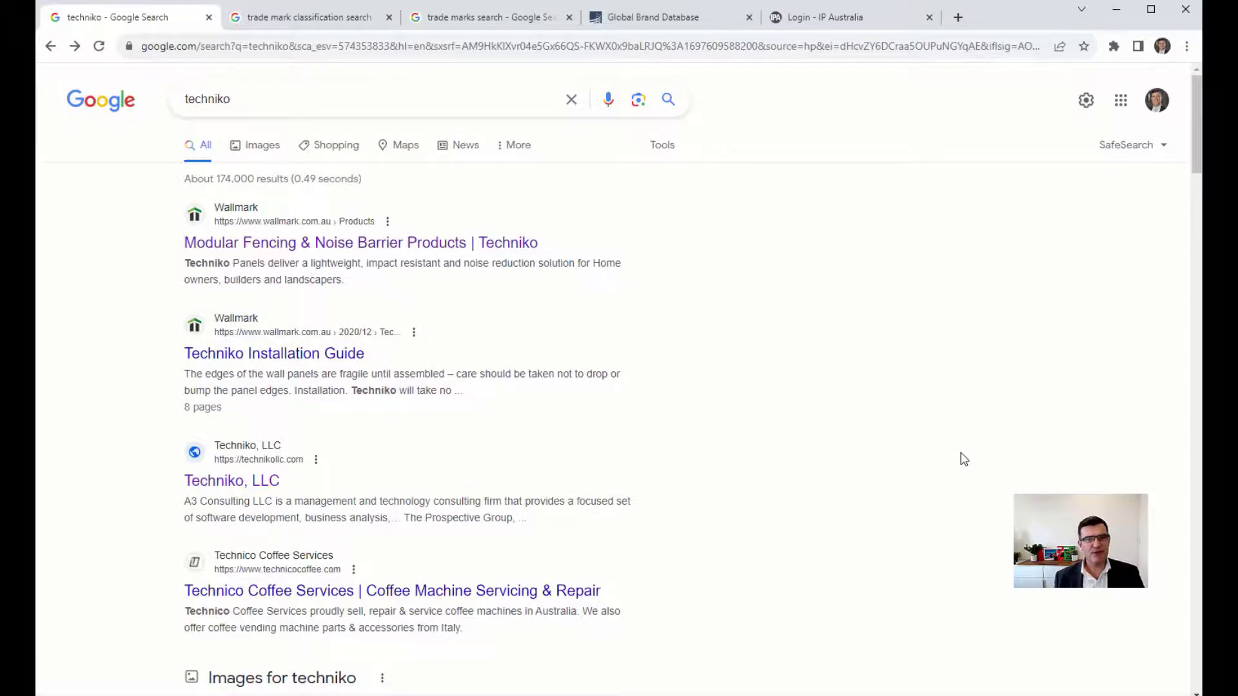
scroll(963, 459, down, 5)
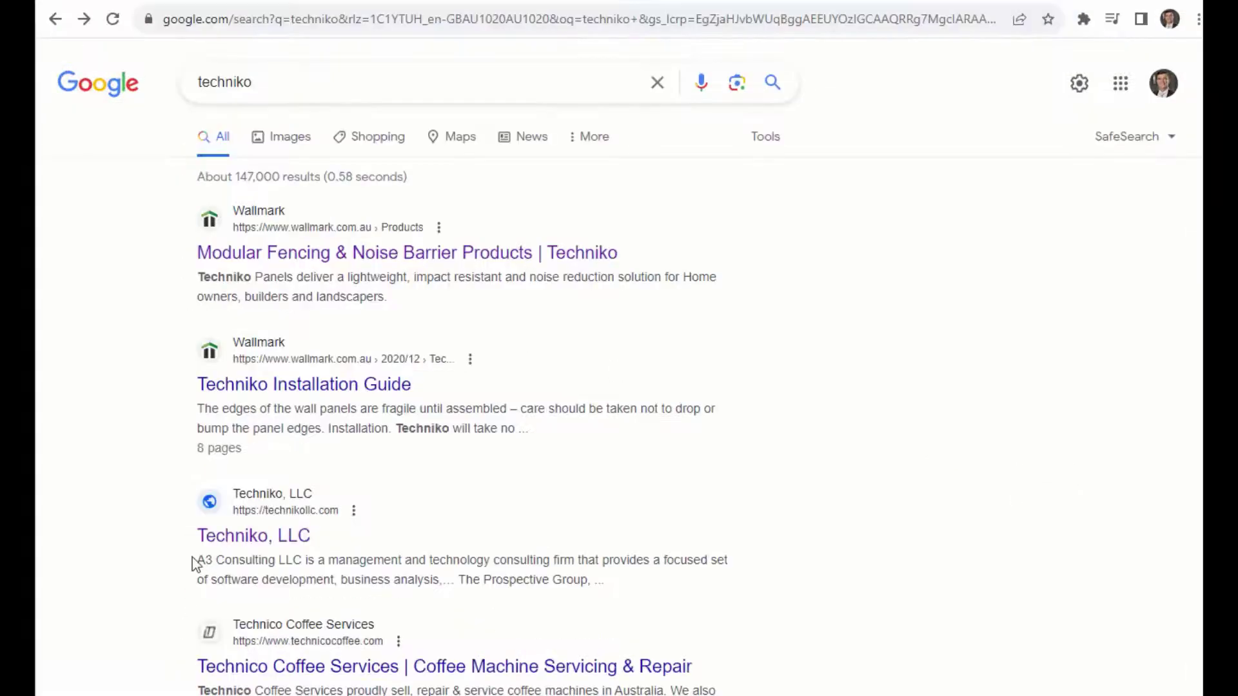
drag(196, 560, 576, 561)
click(978, 414)
click(295, 544)
scroll(954, 303, down, 3)
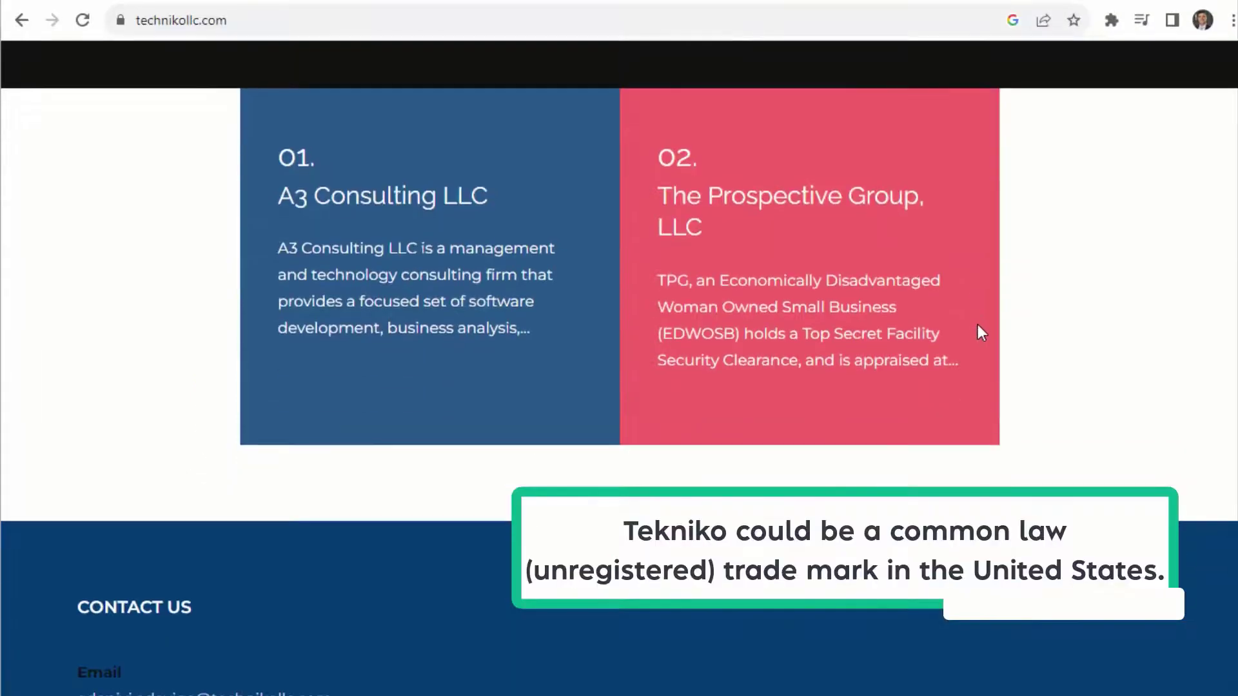
scroll(980, 325, up, 10)
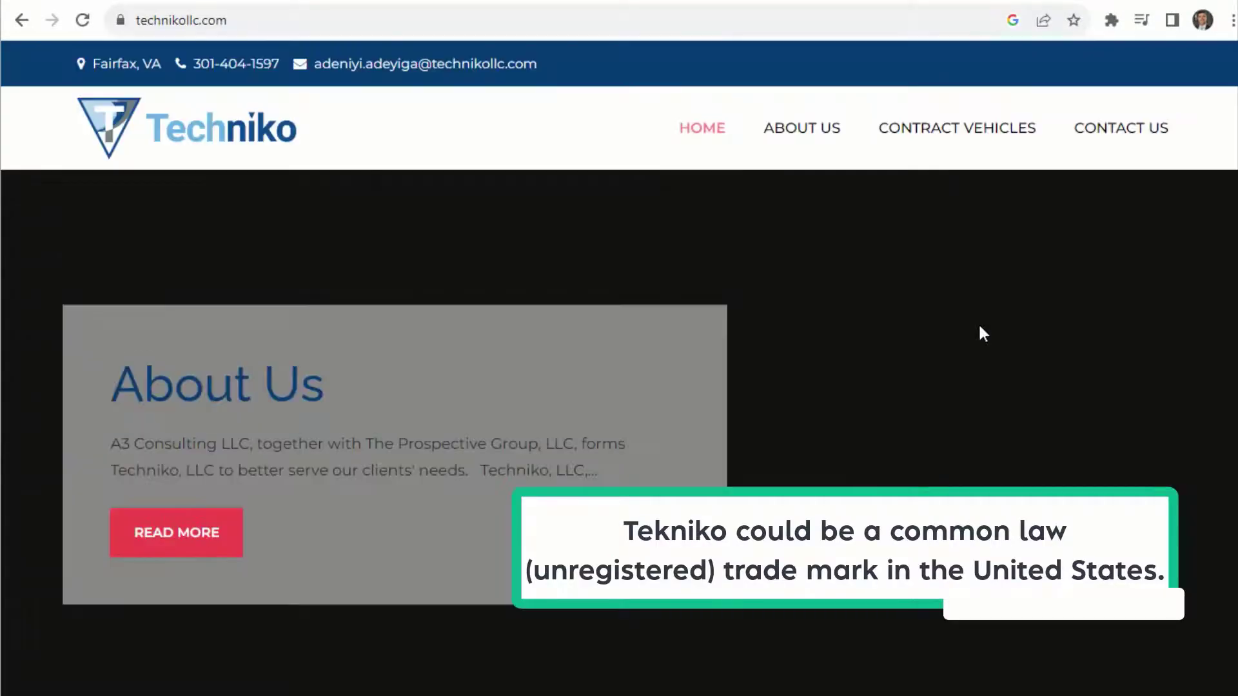
click(803, 132)
click(709, 134)
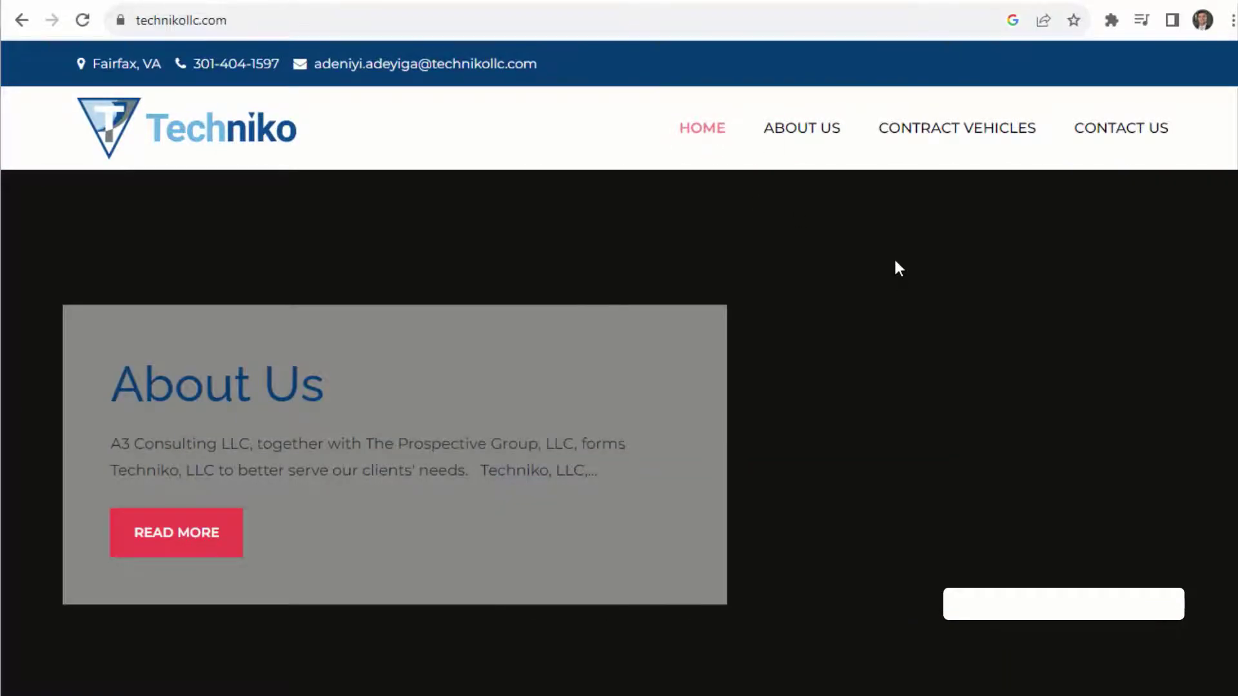
click(812, 154)
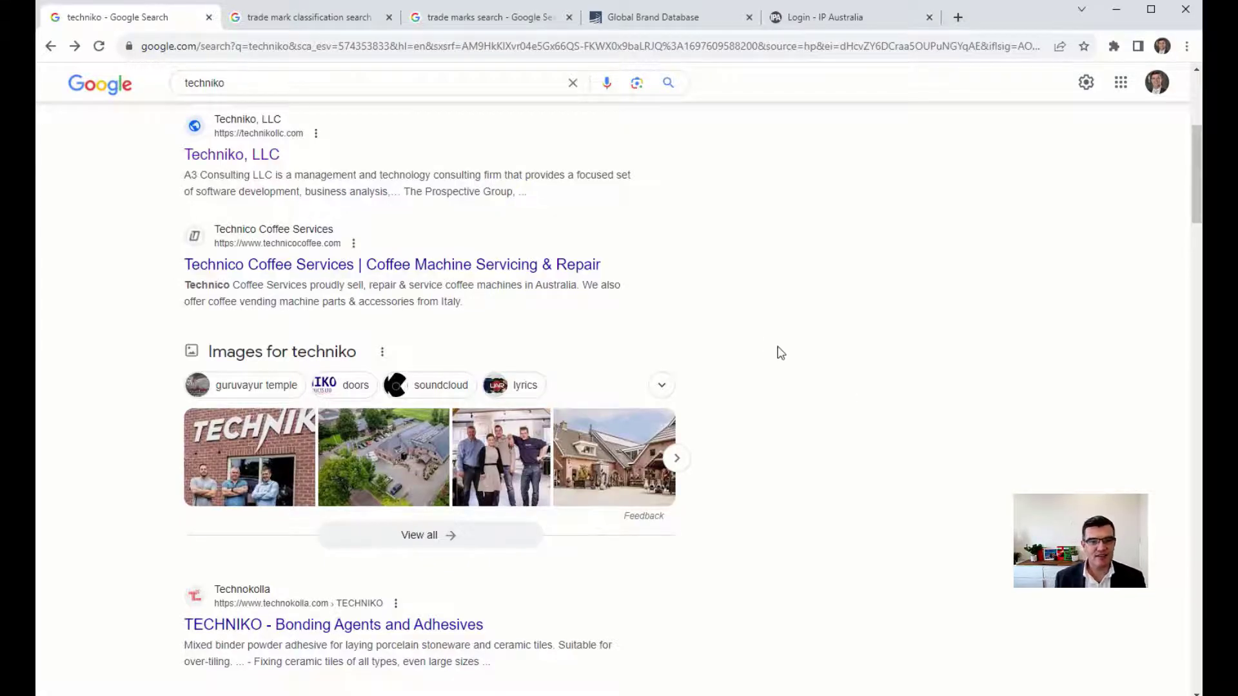
scroll(795, 352, down, 5)
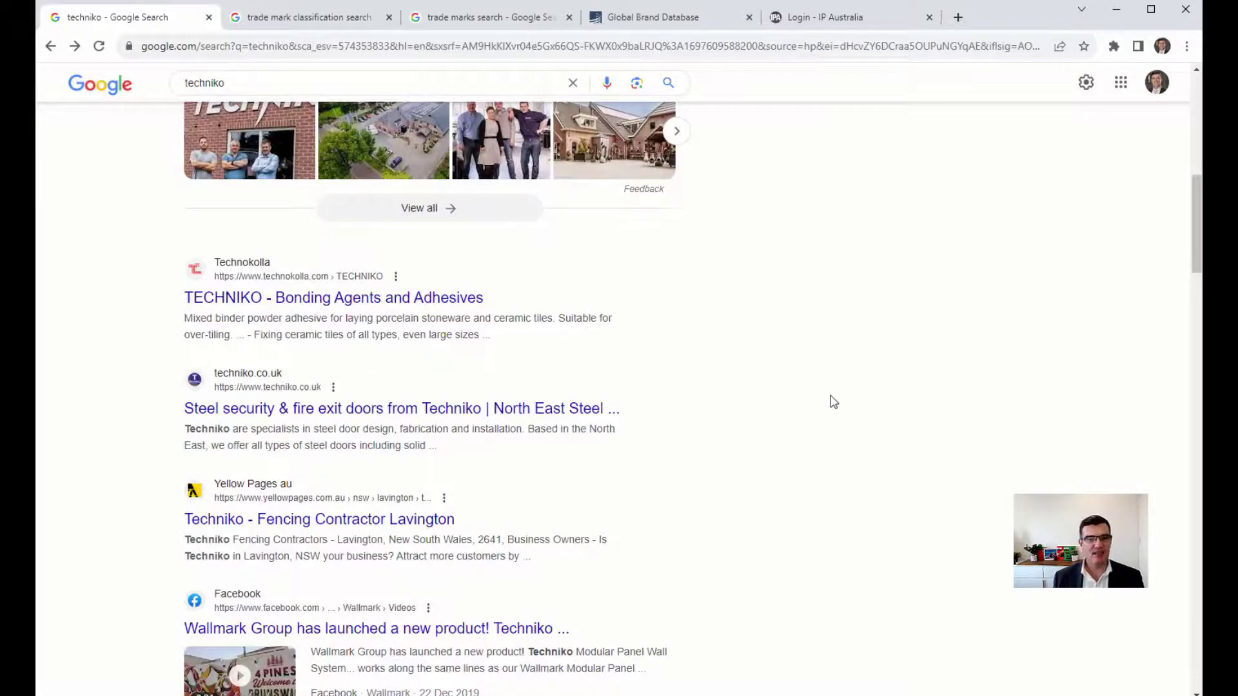
scroll(833, 401, down, 5)
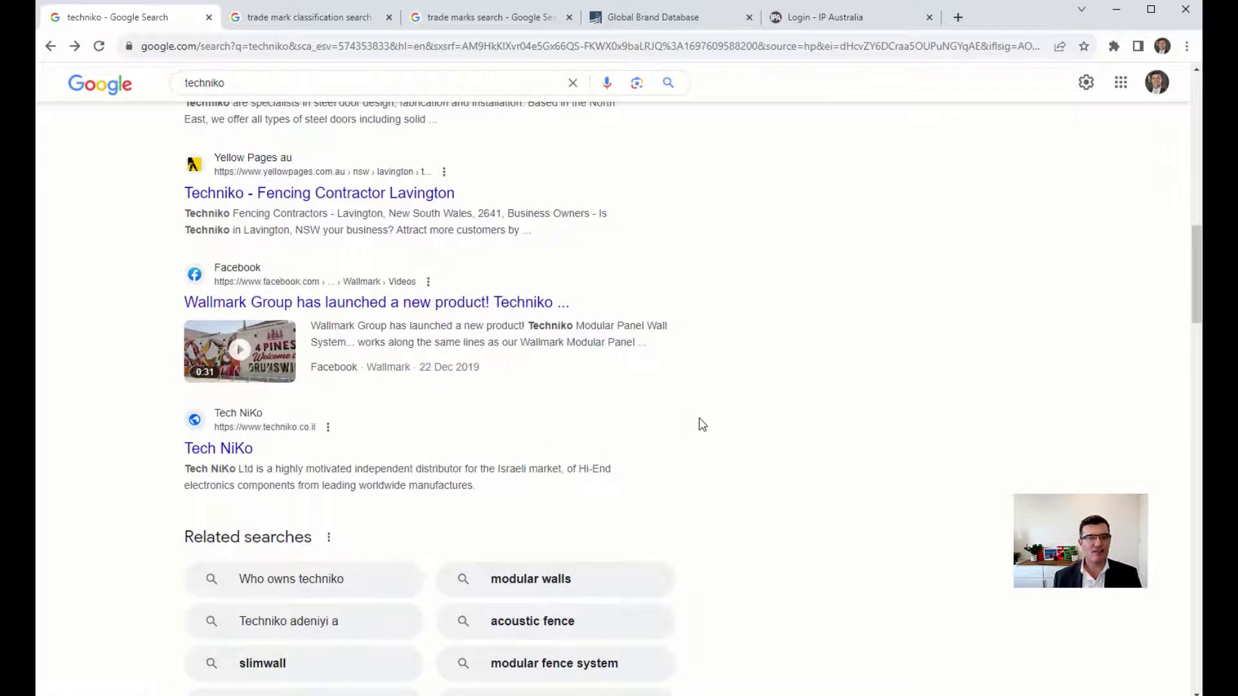
scroll(696, 432, up, 15)
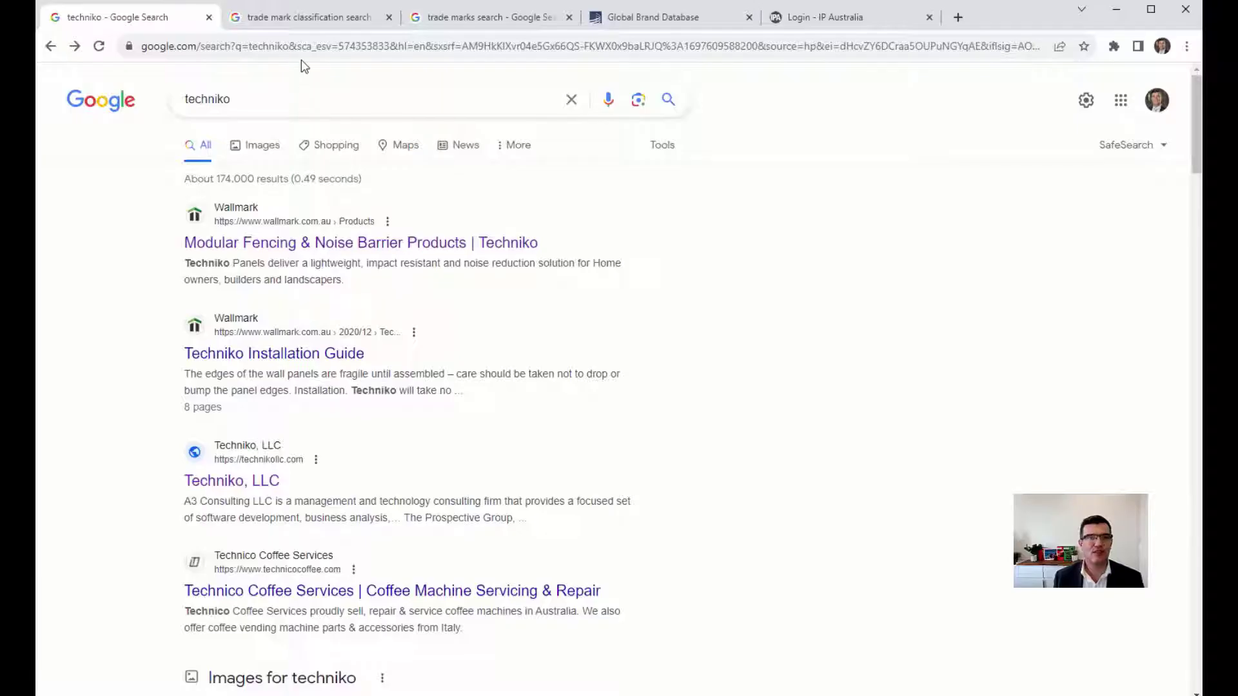
Search 'technology' in the Trade Marks Classification Search.
click(307, 19)
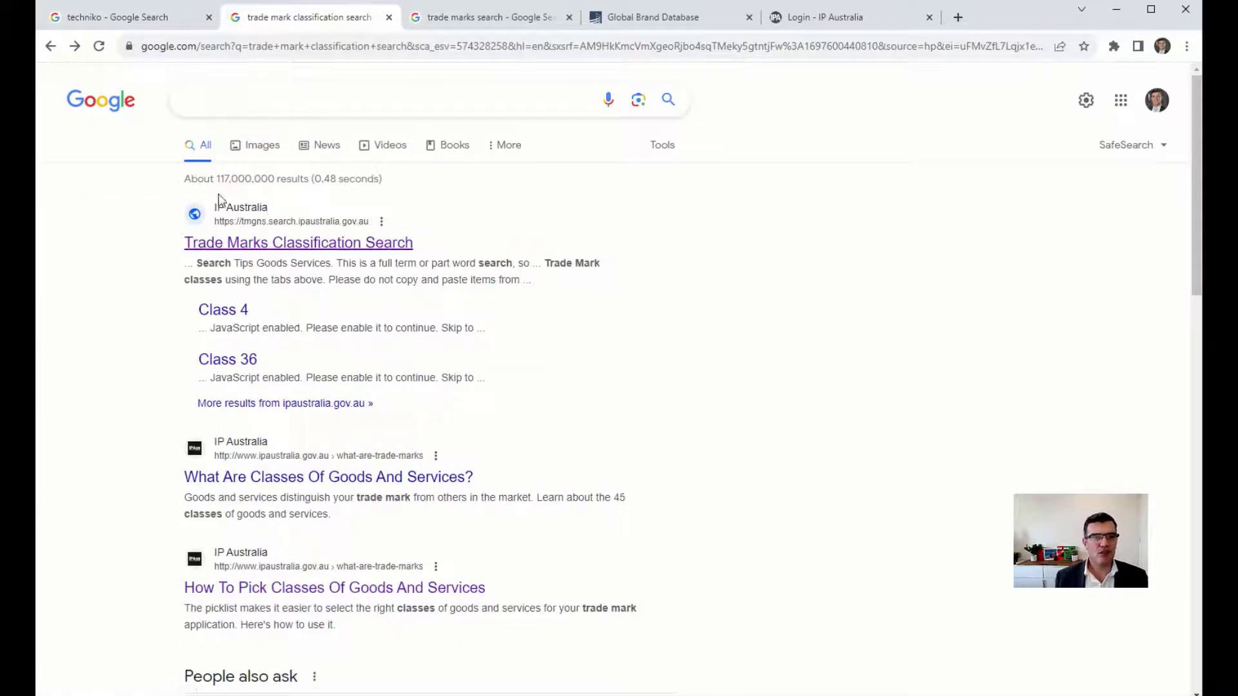
click(380, 245)
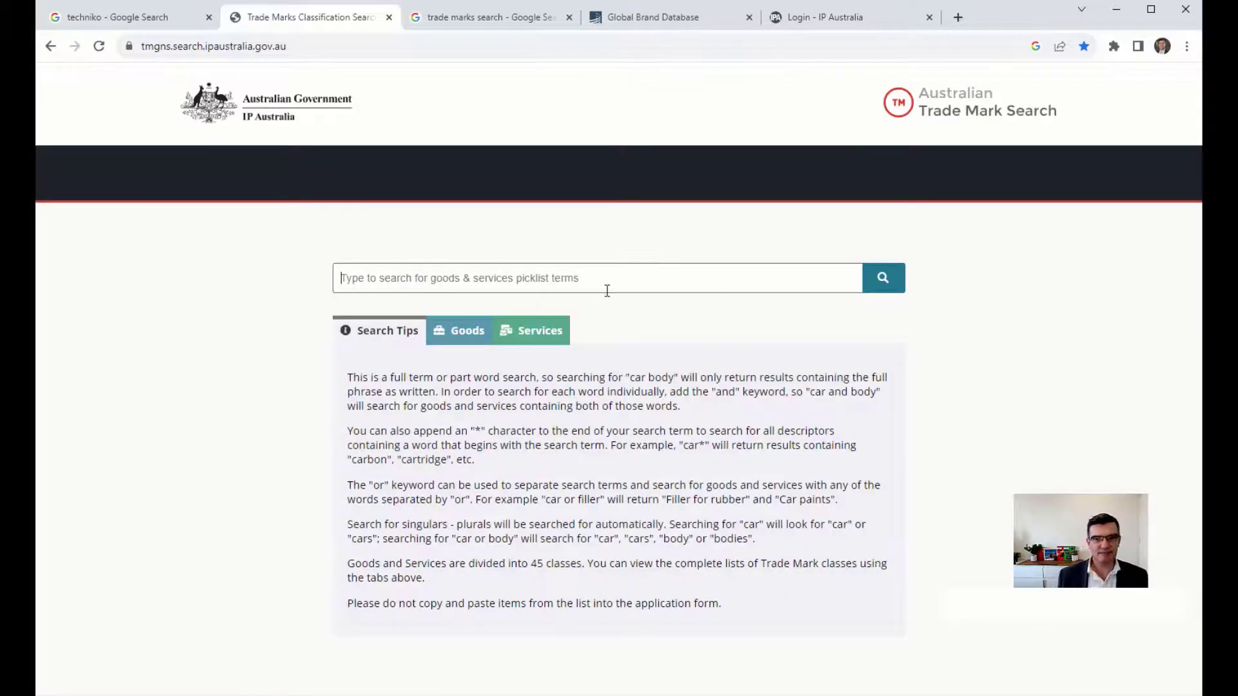
text(techn)
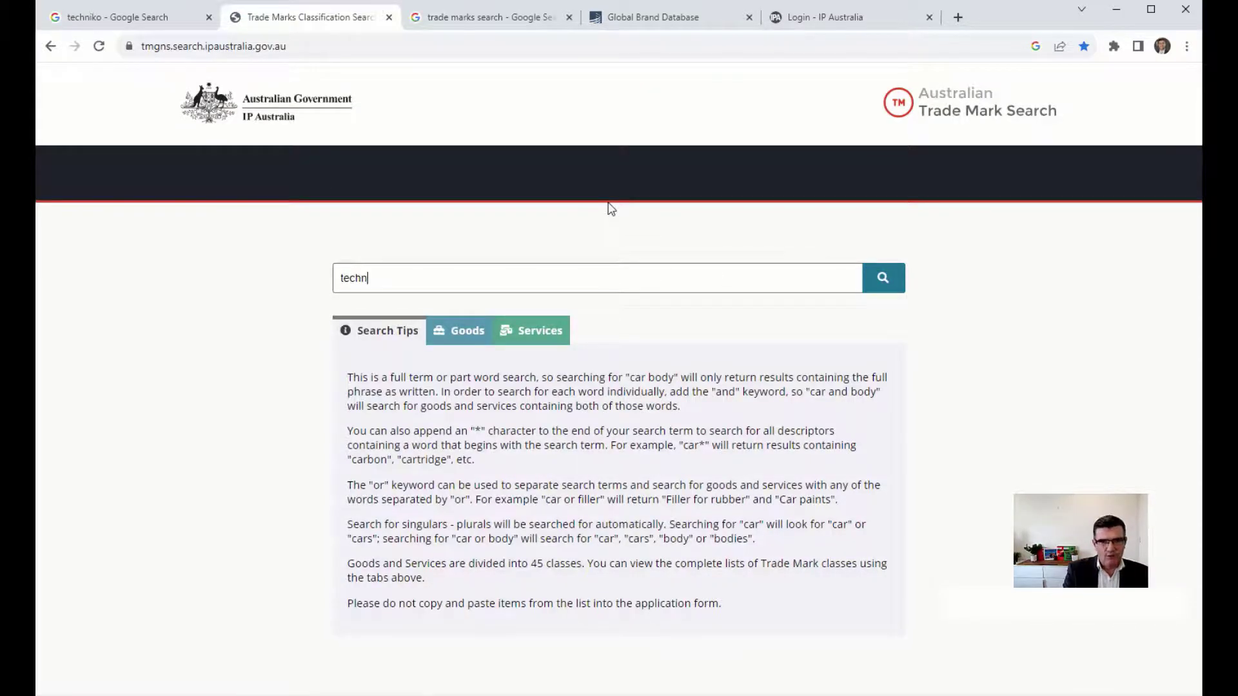
text(olg)
key(BackSpace)
text(ogy)
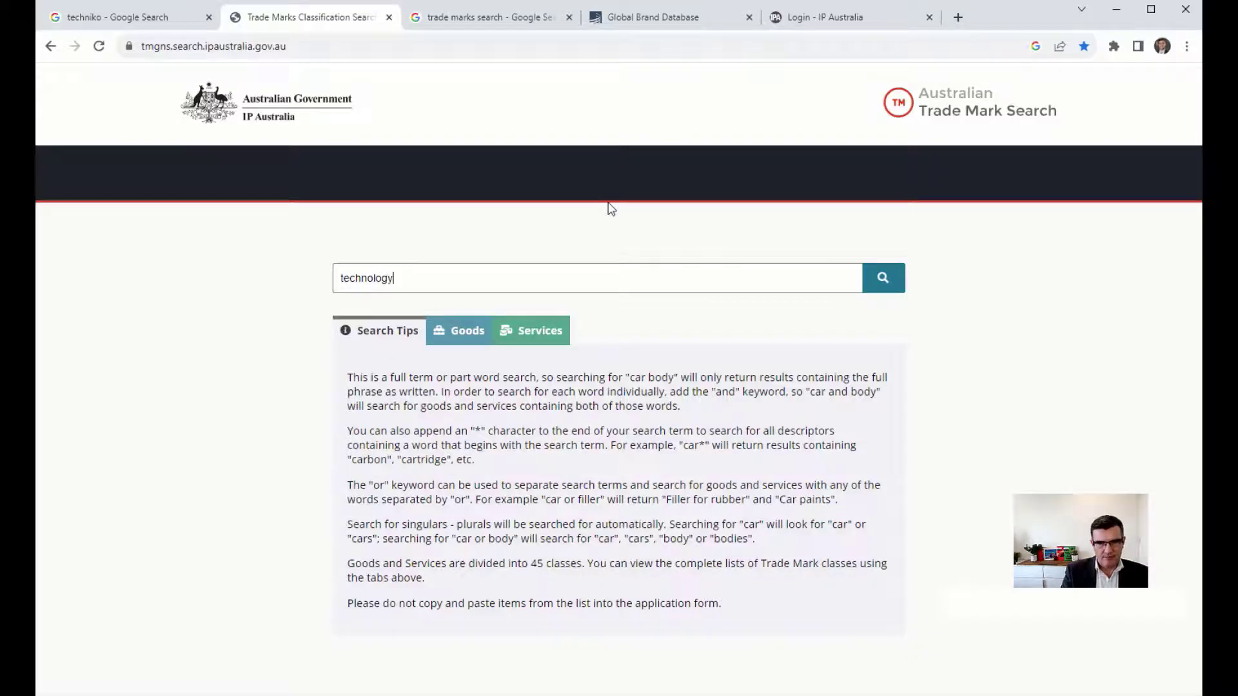
key(Return)
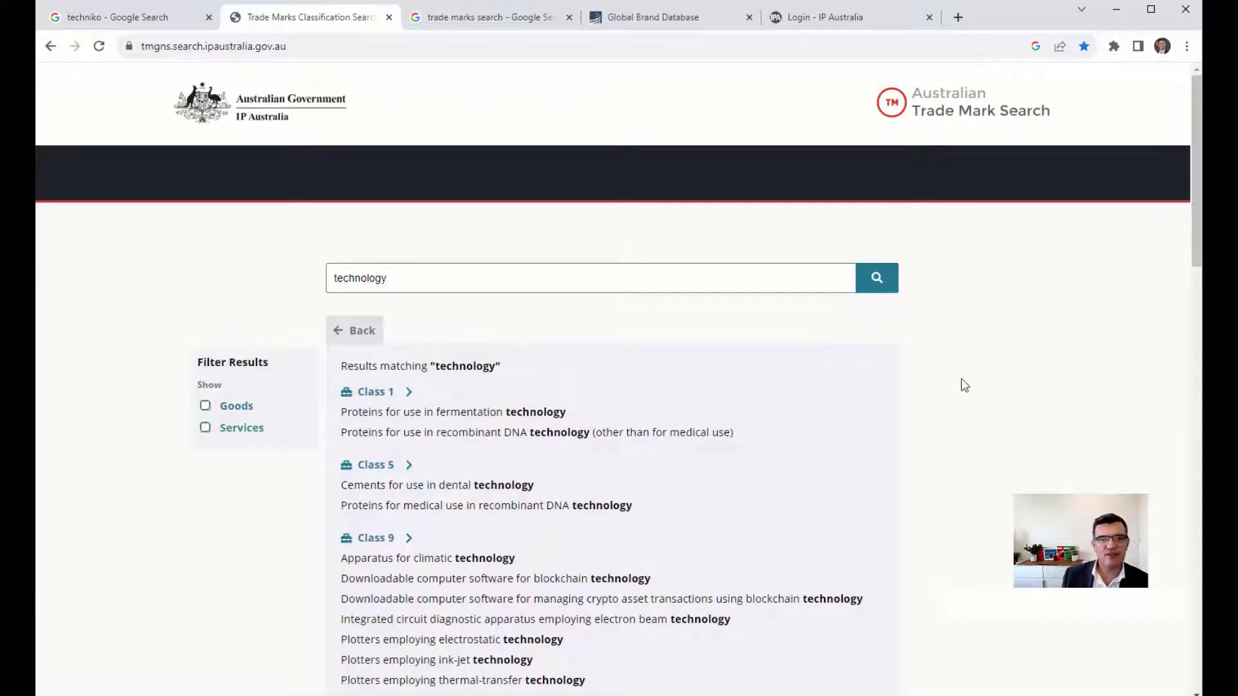
Filter the results to services and select the Class 37 technology consultancy line.
scroll(961, 385, down, 5)
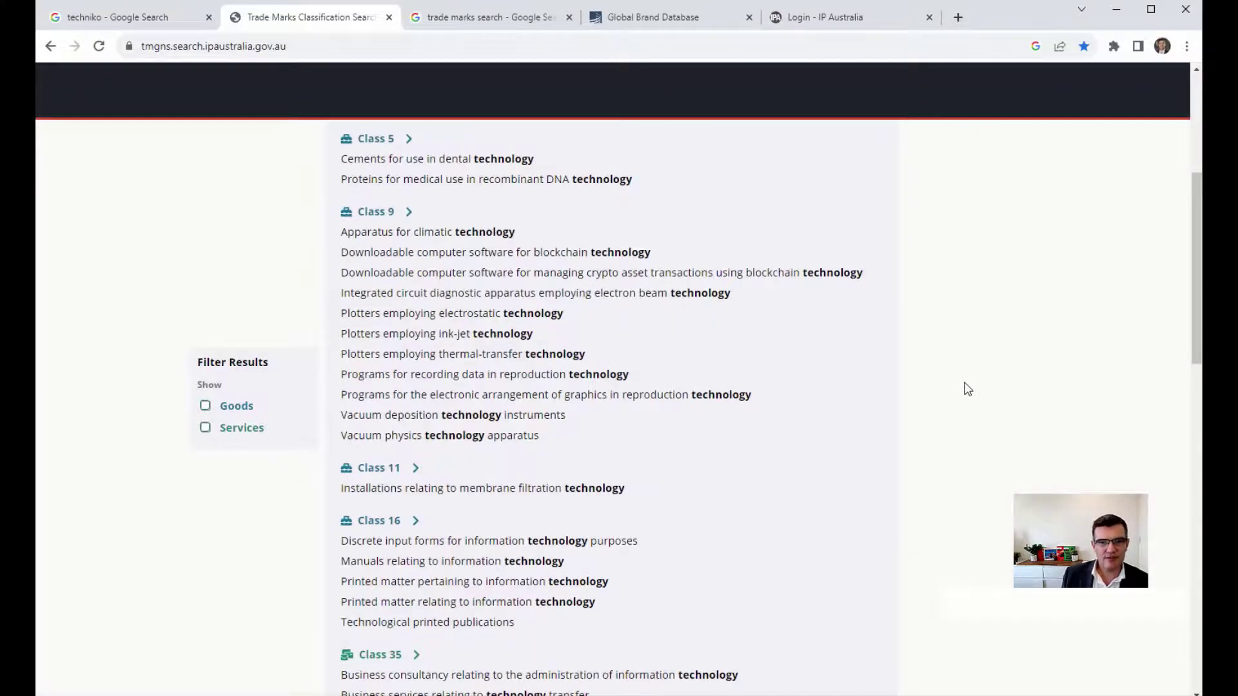
scroll(967, 388, down, 5)
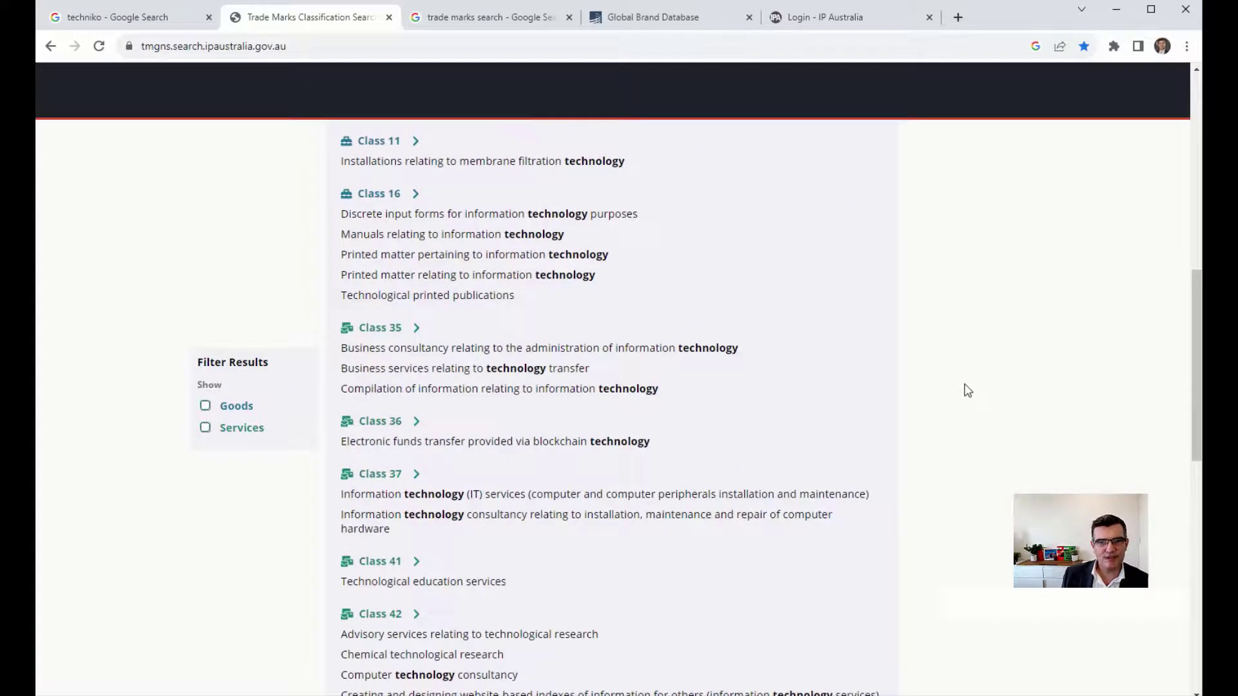
scroll(977, 385, down, 5)
click(205, 428)
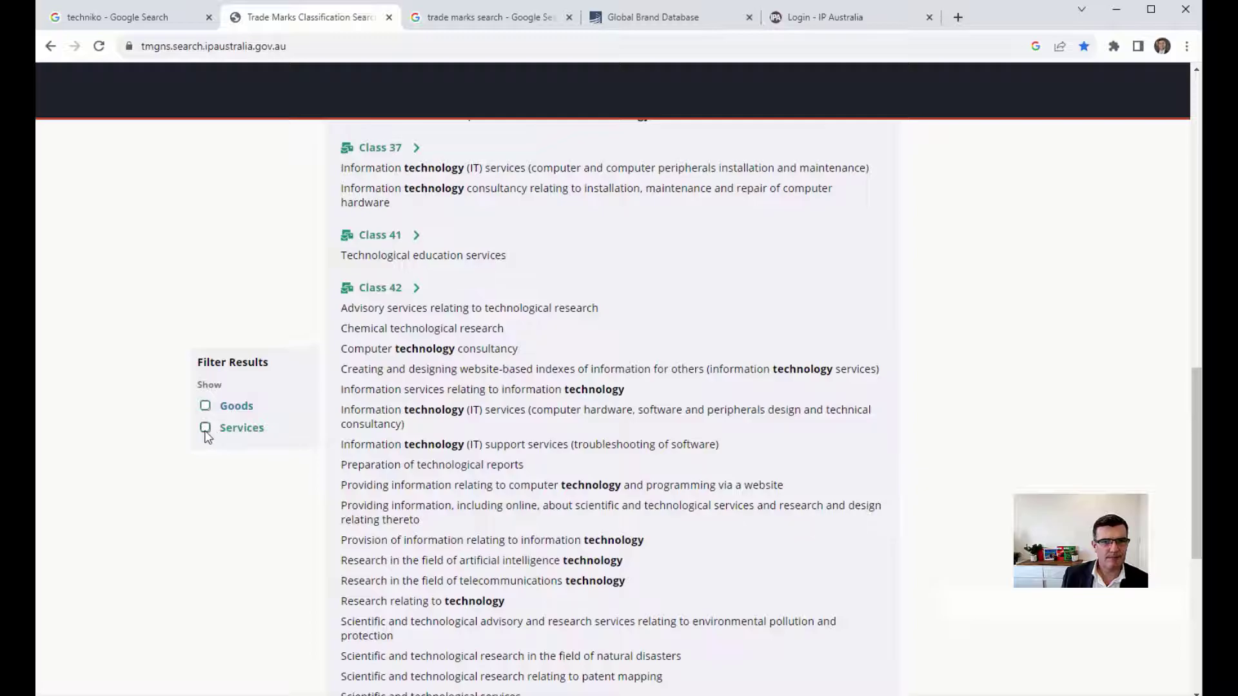
scroll(936, 461, up, 5)
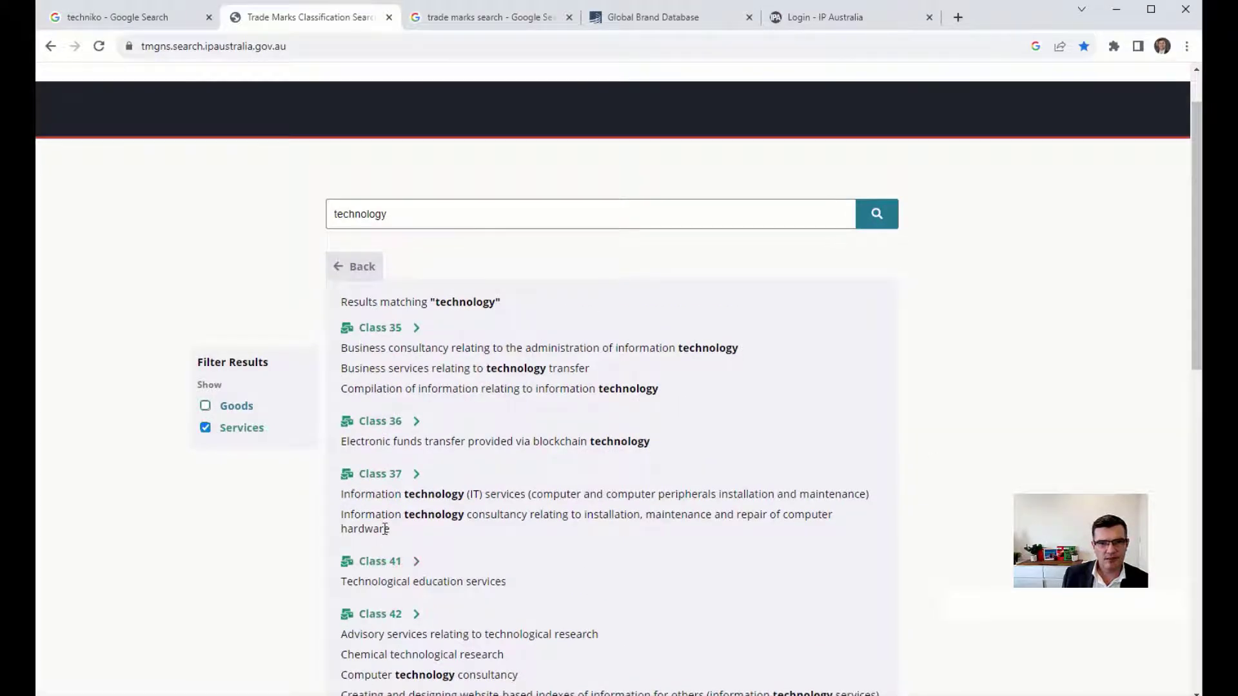
drag(396, 389, 507, 389)
click(415, 510)
drag(342, 515, 529, 537)
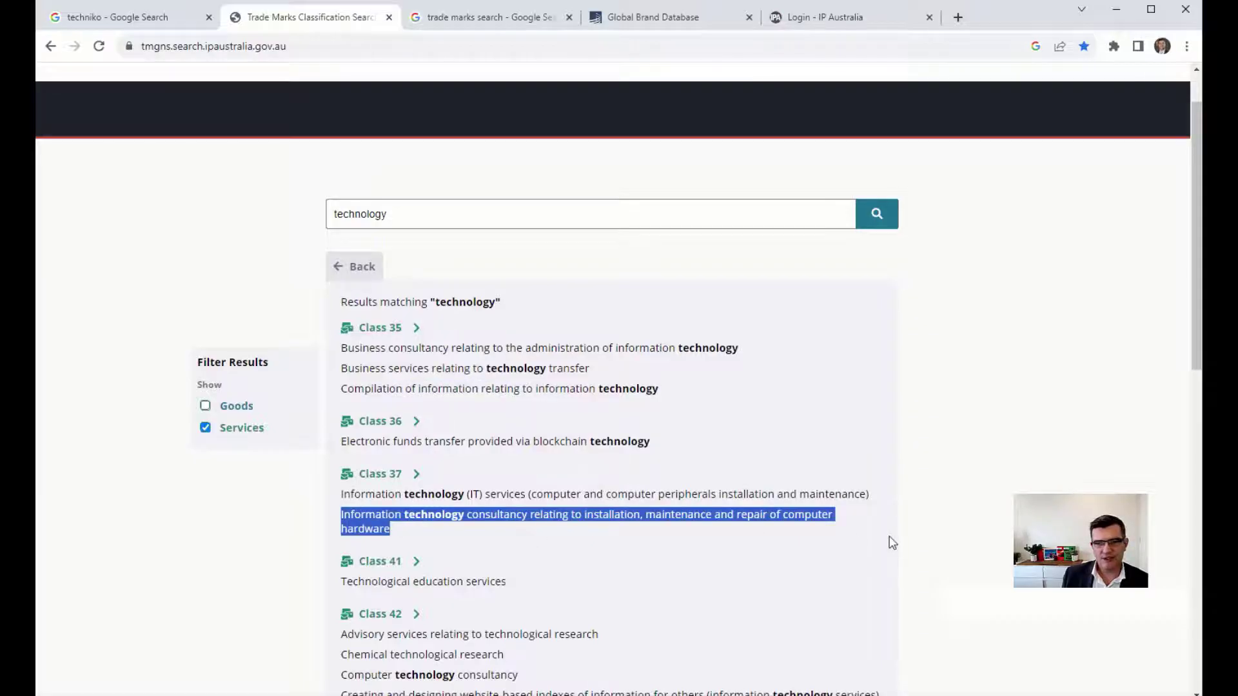
triple_click(428, 518)
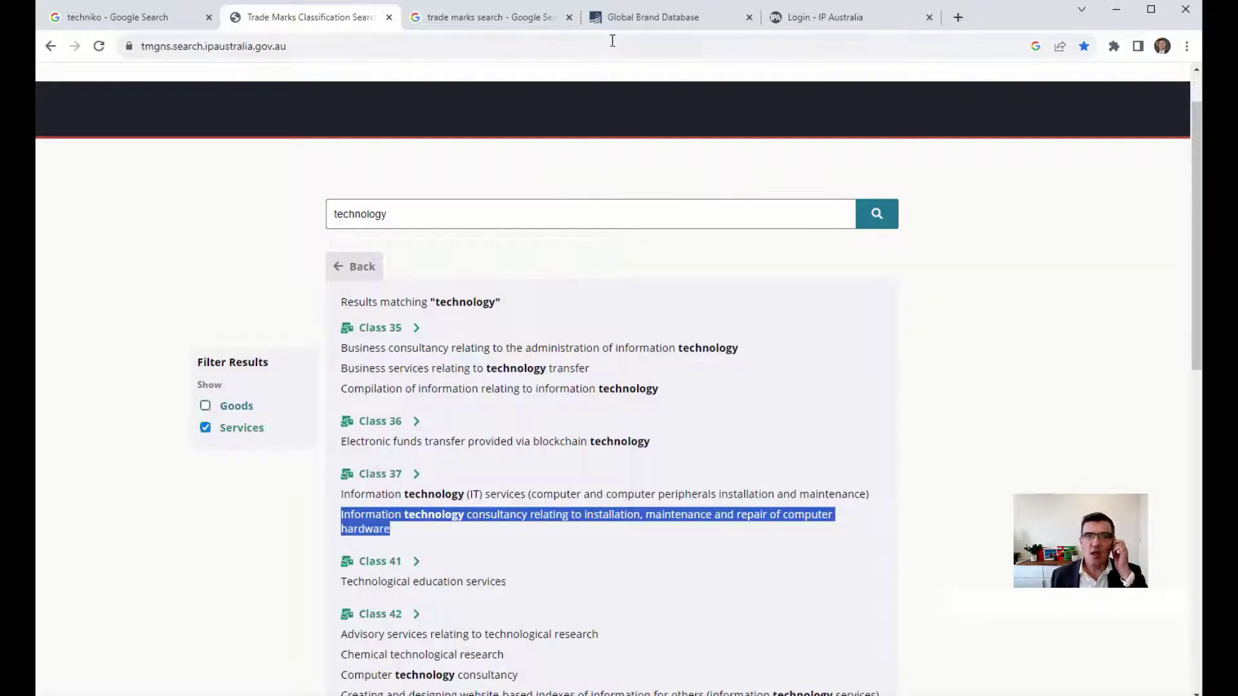
Search 'techniko' in Australian Trade Mark Search to open mark 2143371.
click(489, 23)
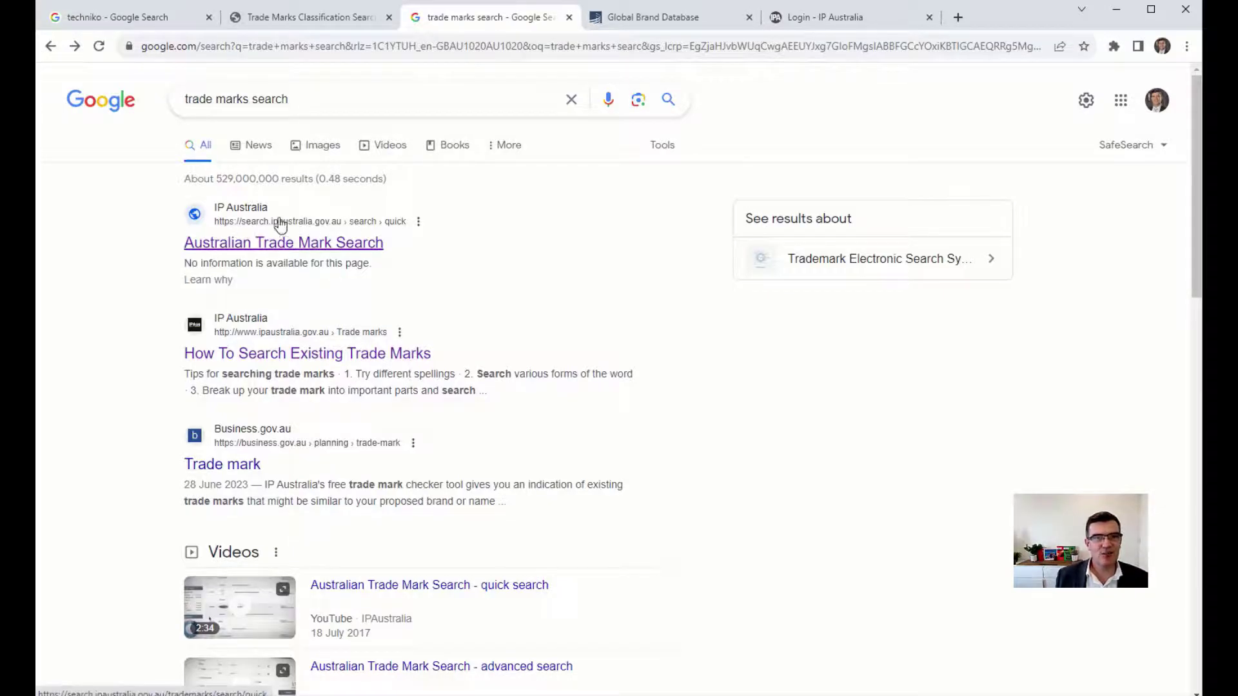
click(333, 247)
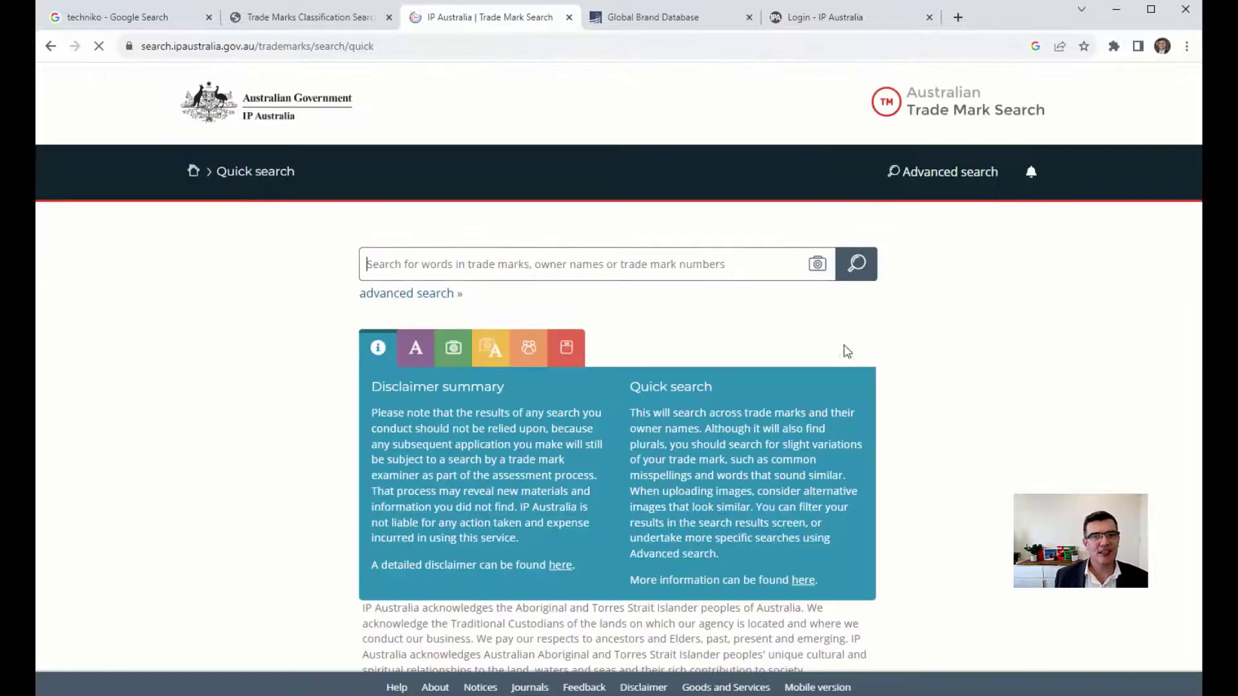
text(tec)
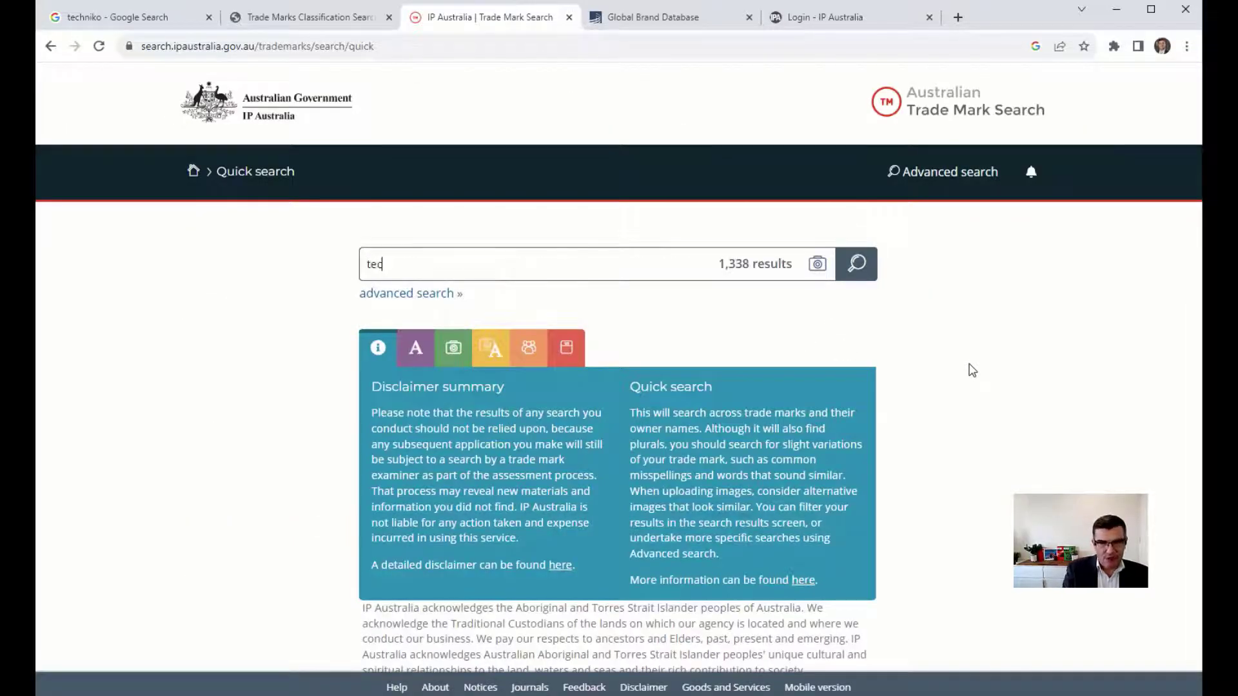
text(hnik)
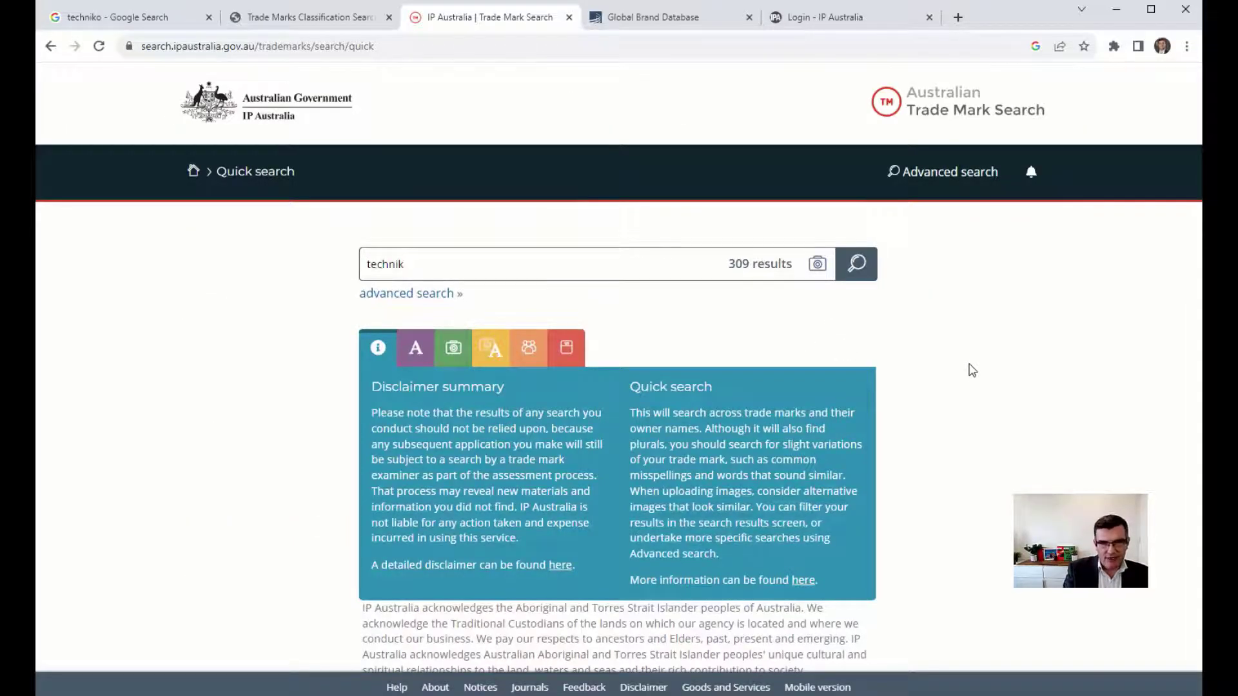
text(o)
key(Return)
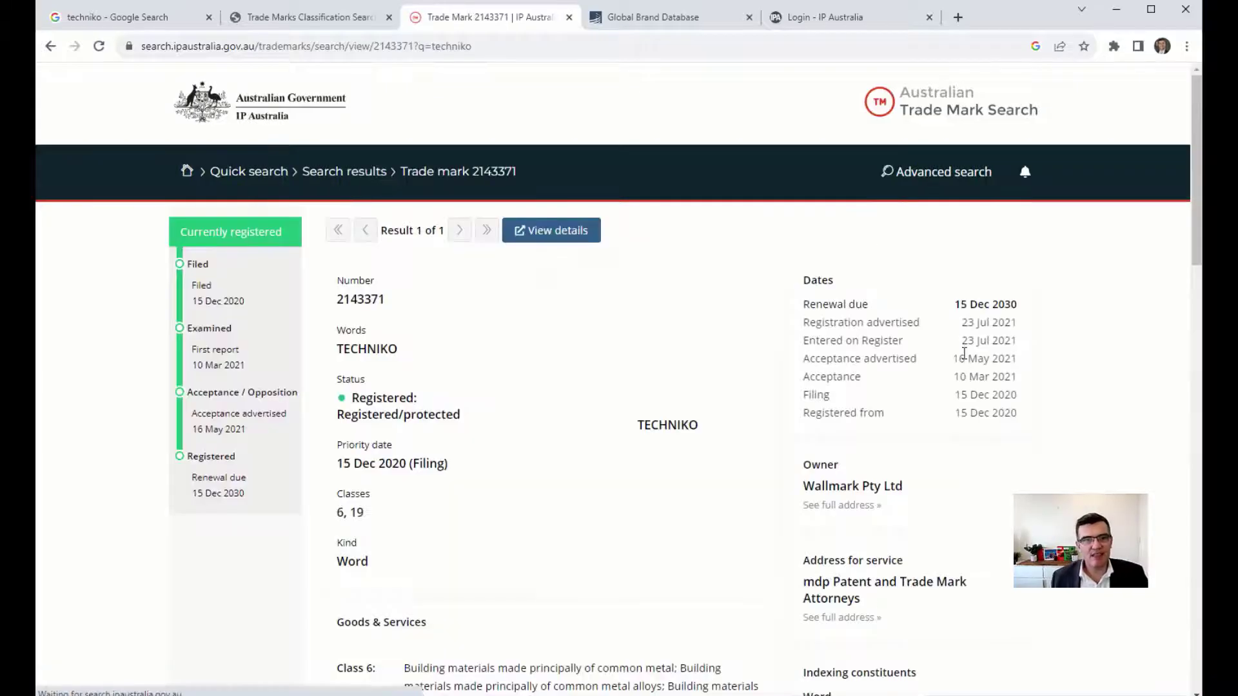
Review the Goods & Services listed for TECHNIKO mark 2143371.
scroll(1133, 391, down, 1)
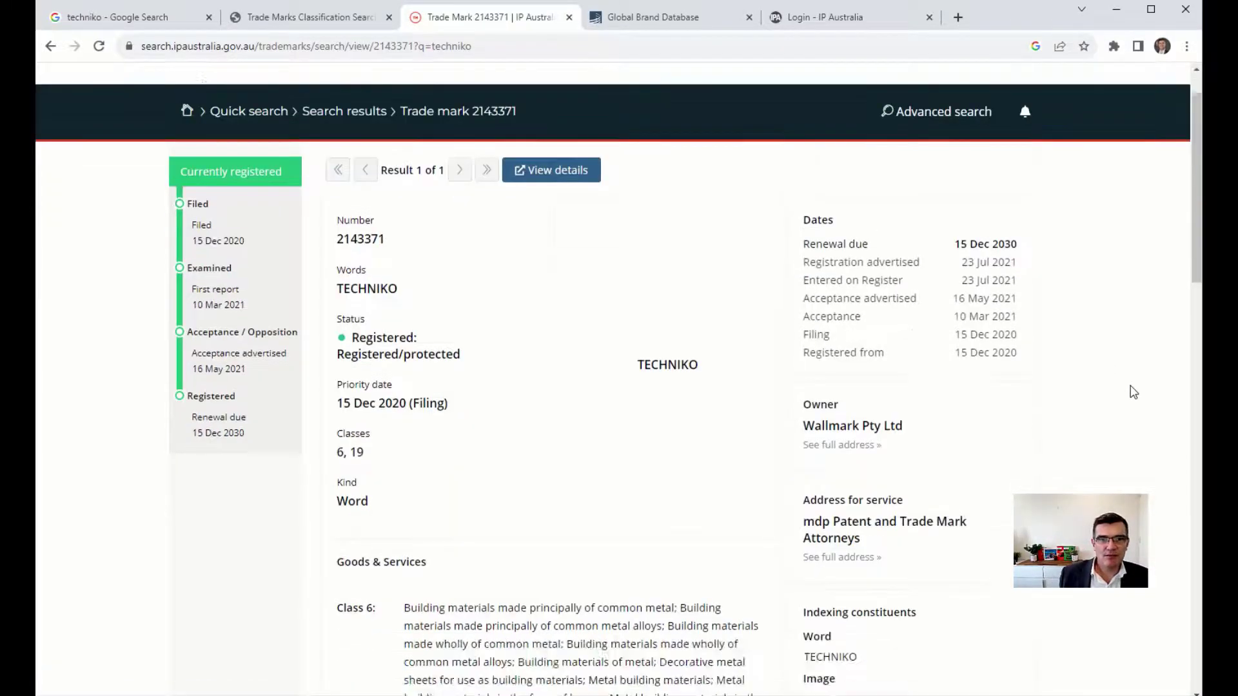
scroll(1133, 393, down, 4)
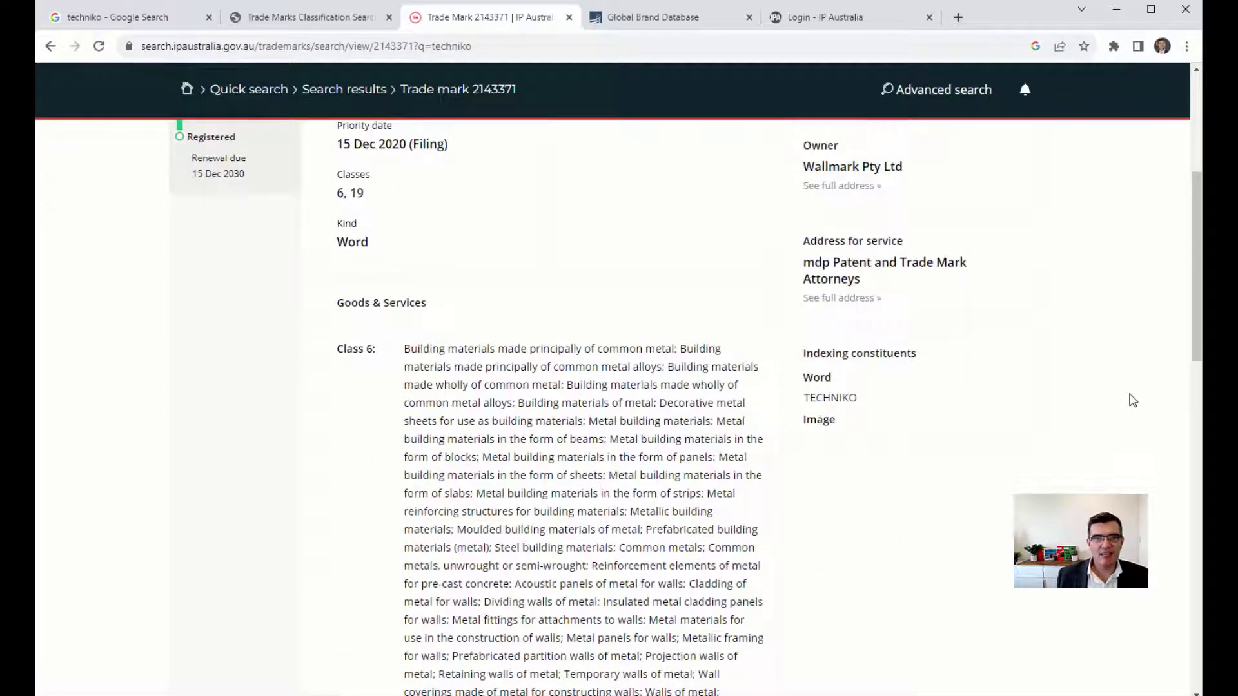
scroll(1132, 410, down, 4)
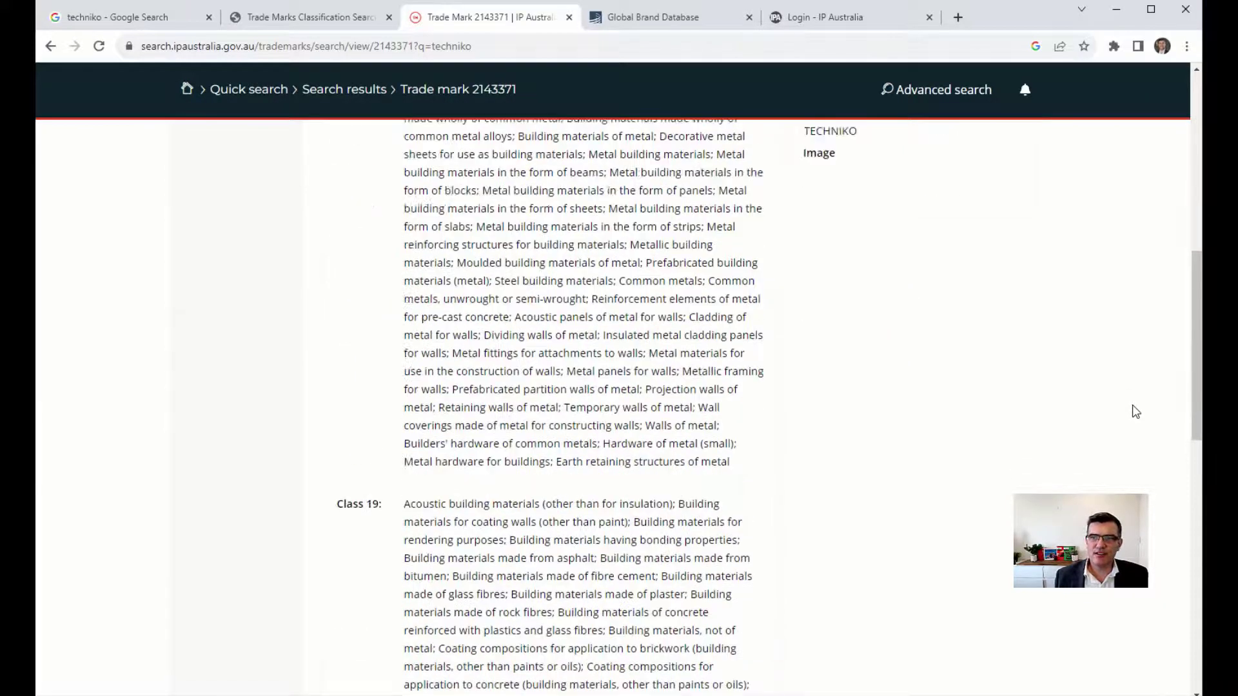
scroll(1132, 409, up, 4)
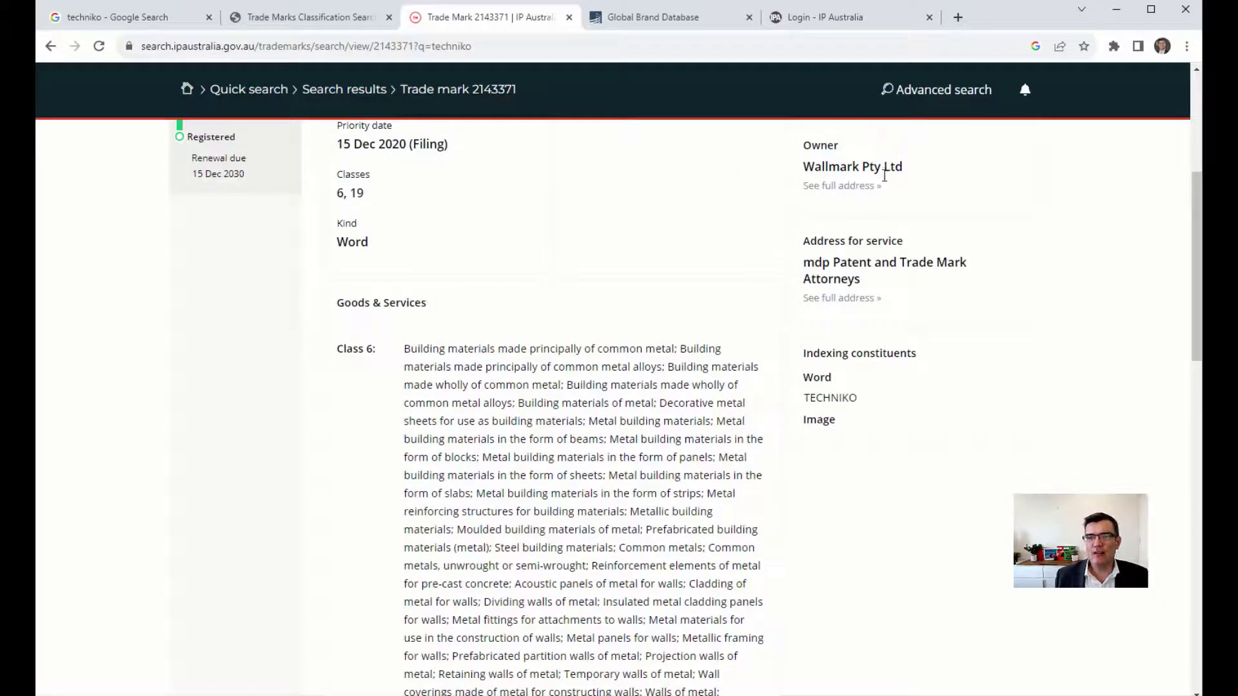
scroll(989, 450, down, 5)
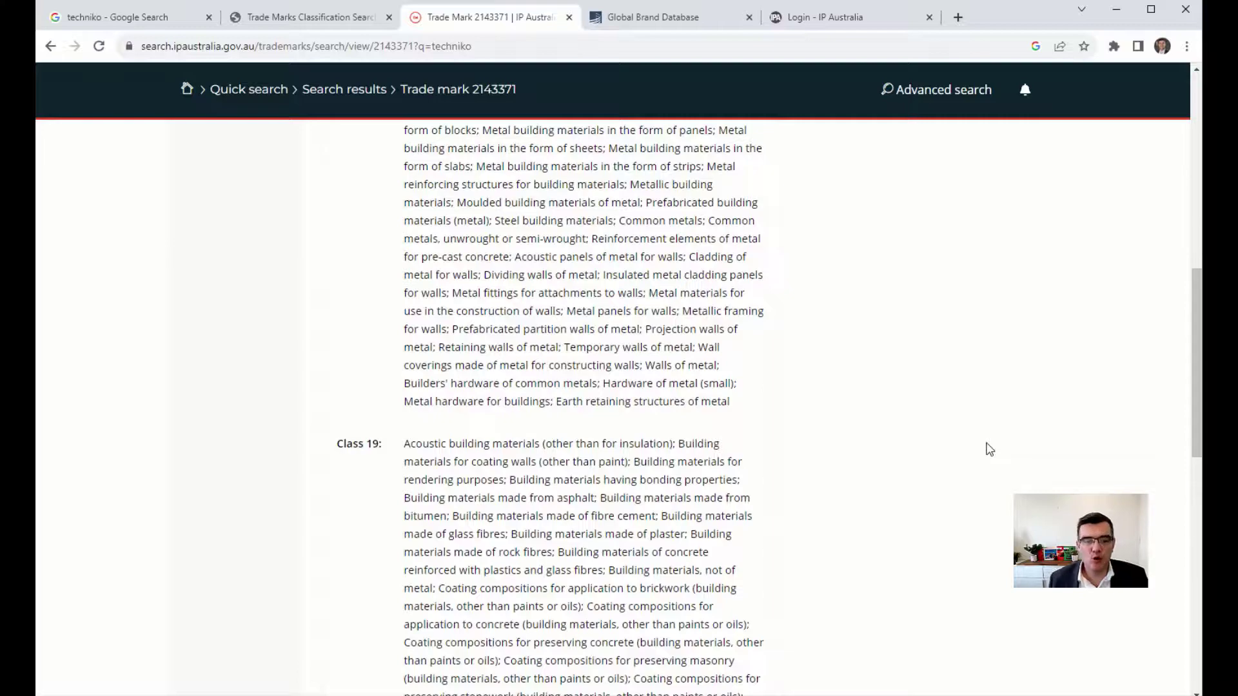
scroll(989, 450, down, 10)
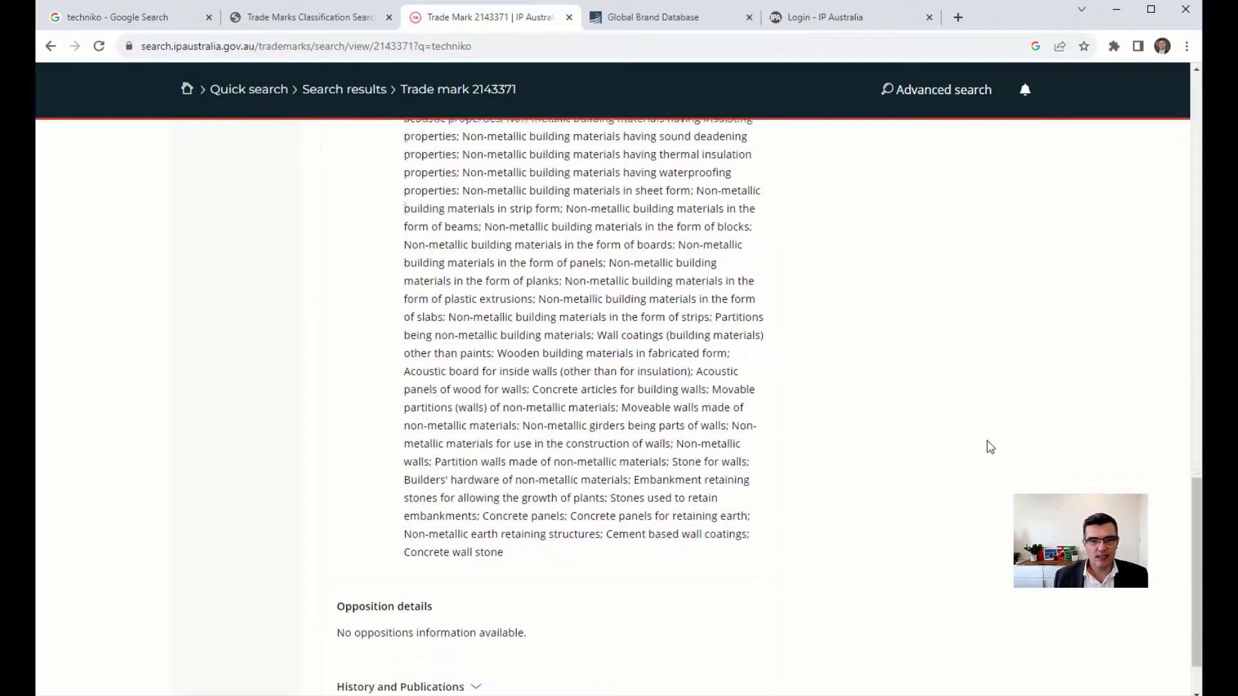
scroll(989, 447, up, 20)
scroll(987, 445, down, 5)
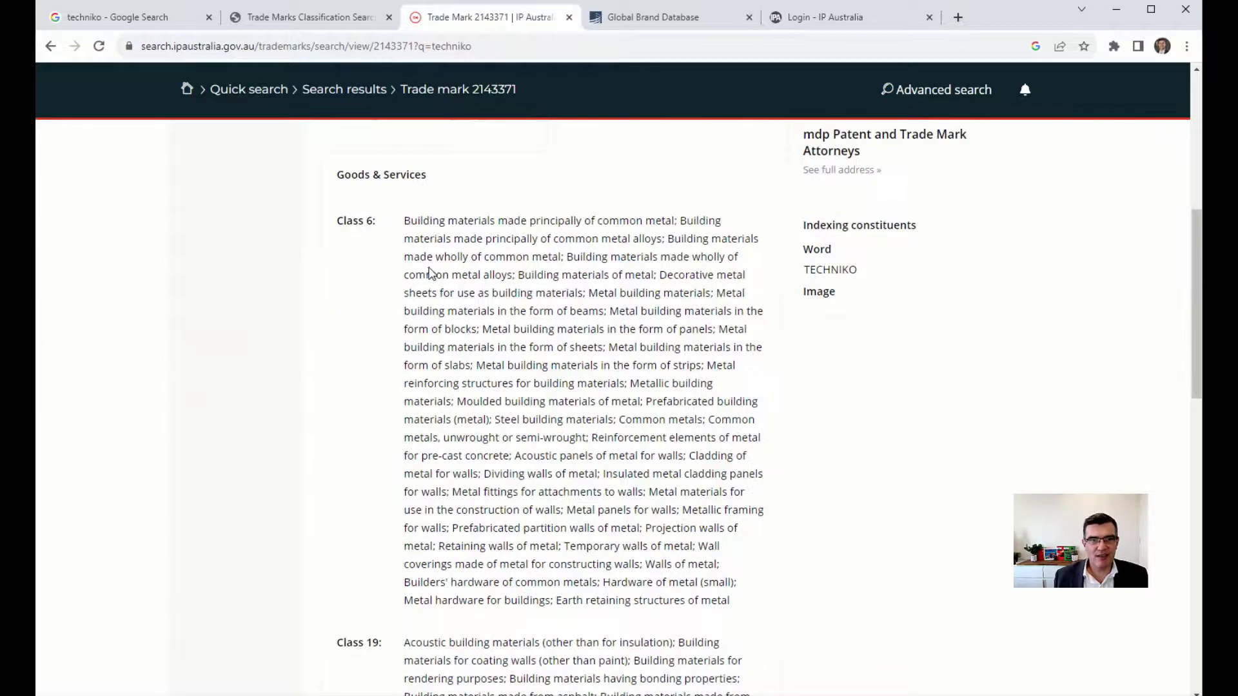
scroll(373, 431, down, 5)
scroll(486, 458, down, 5)
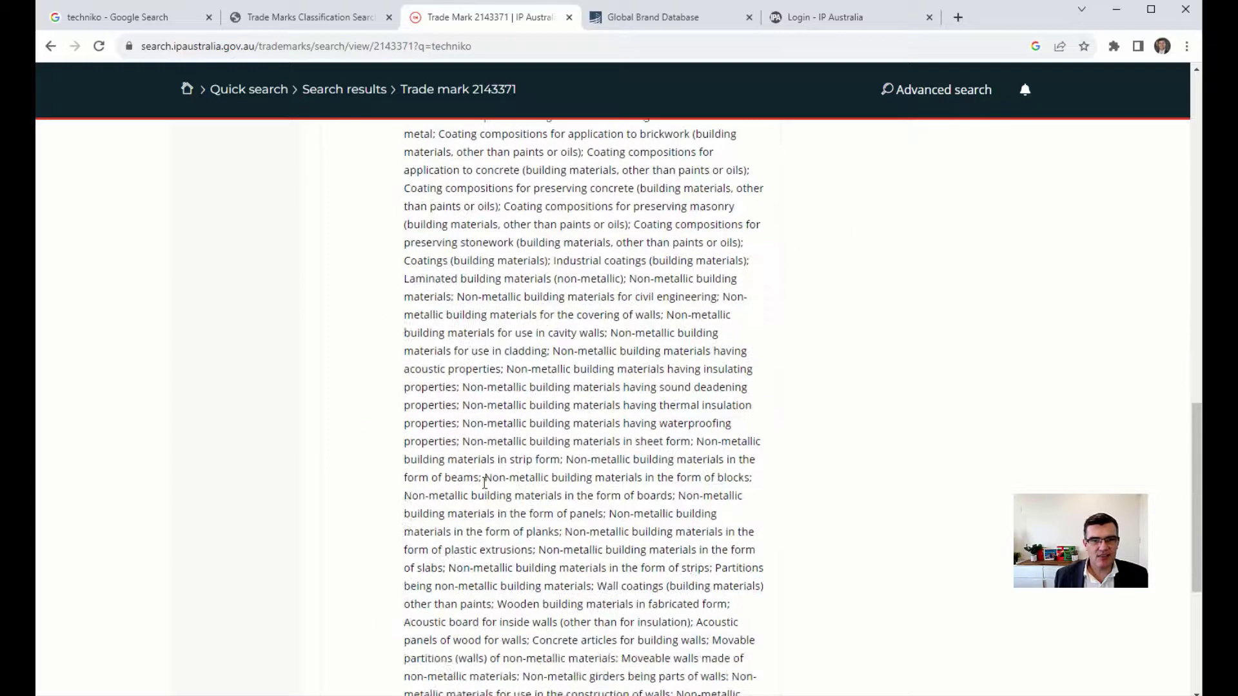
scroll(423, 542, down, 5)
scroll(535, 503, up, 20)
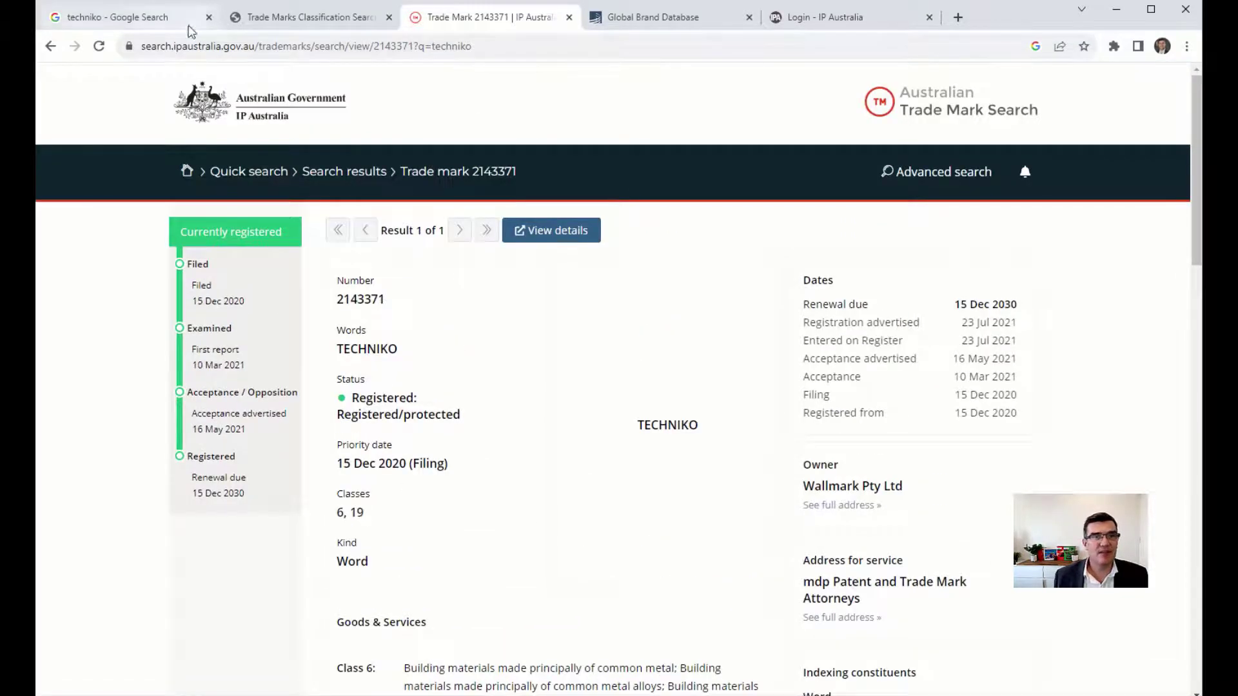
Recheck the technology classification results, then go to the Global Brand Database.
click(284, 18)
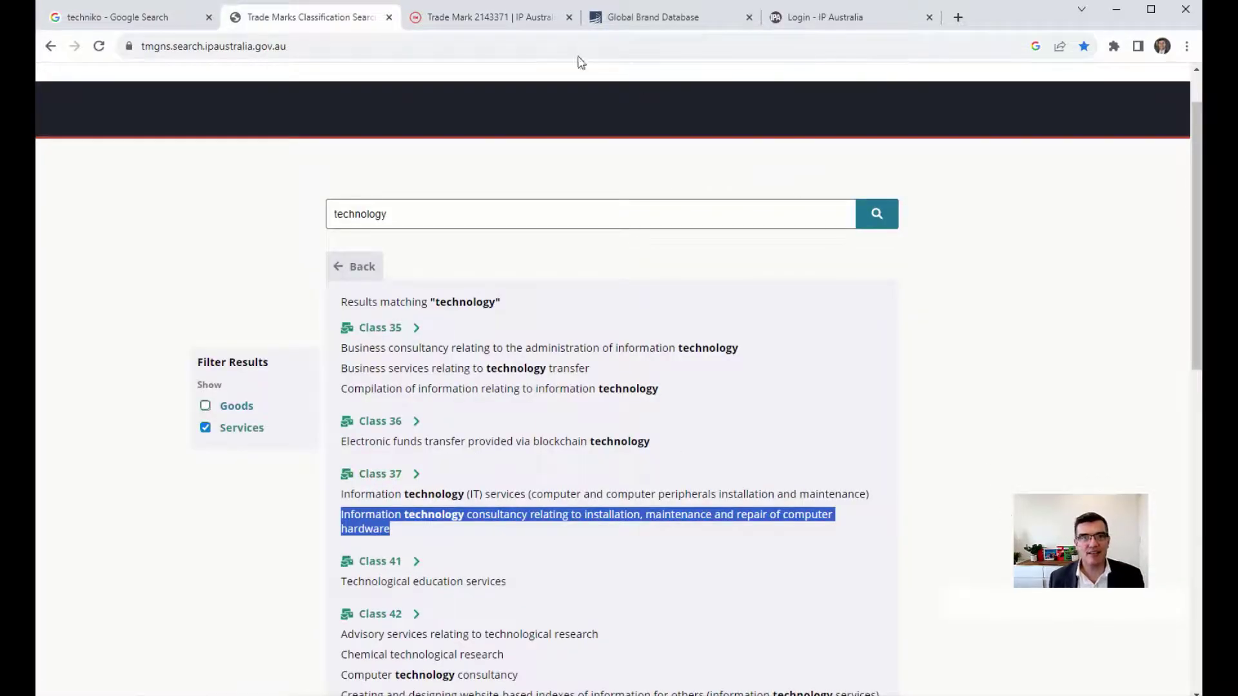
click(511, 18)
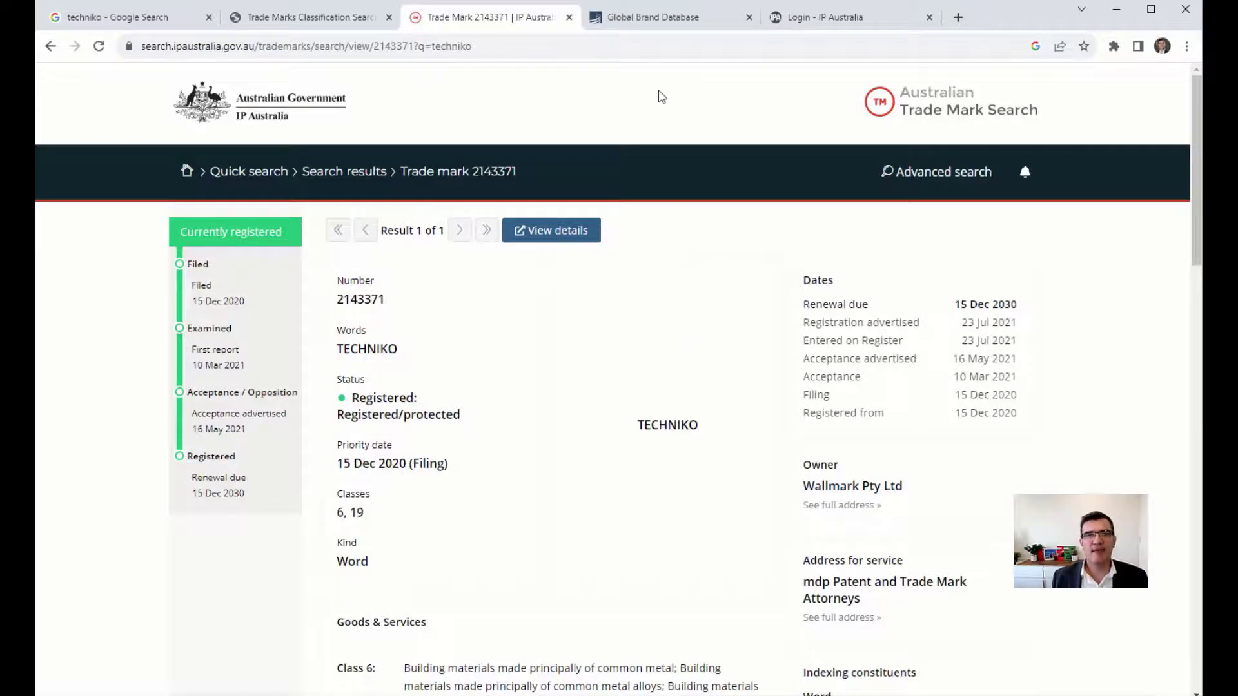
click(623, 22)
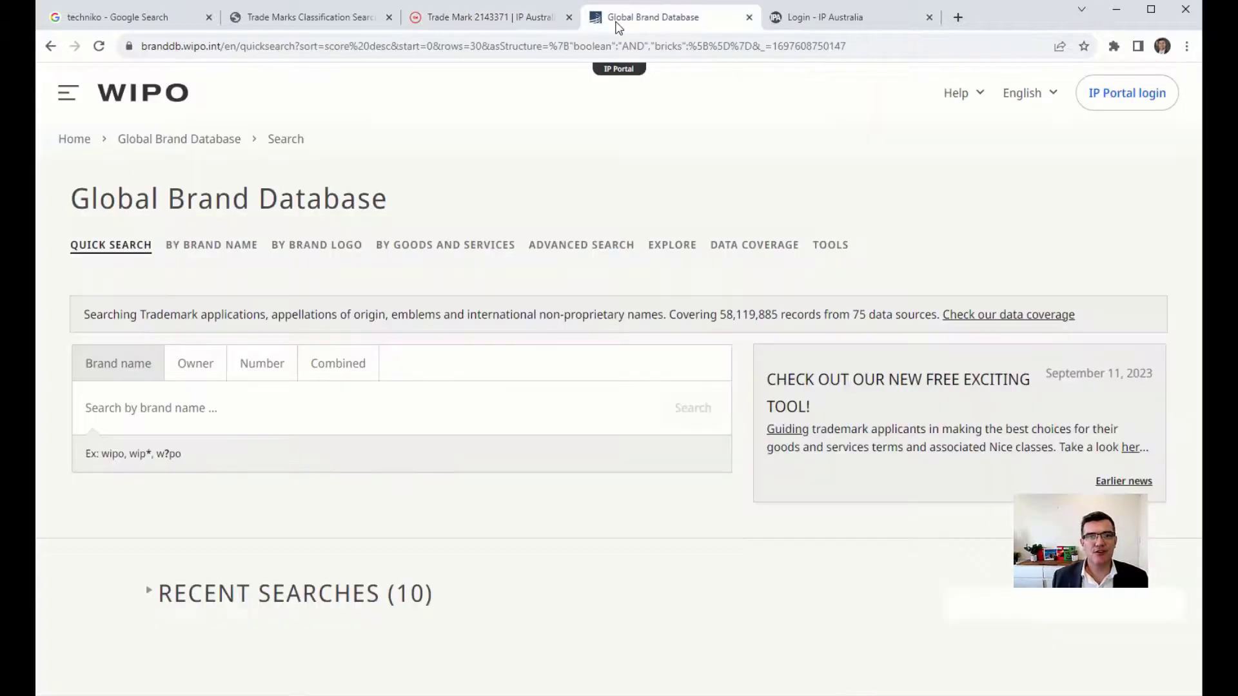
Step back through earlier brand searches to the empty quick search form.
click(50, 46)
click(50, 47)
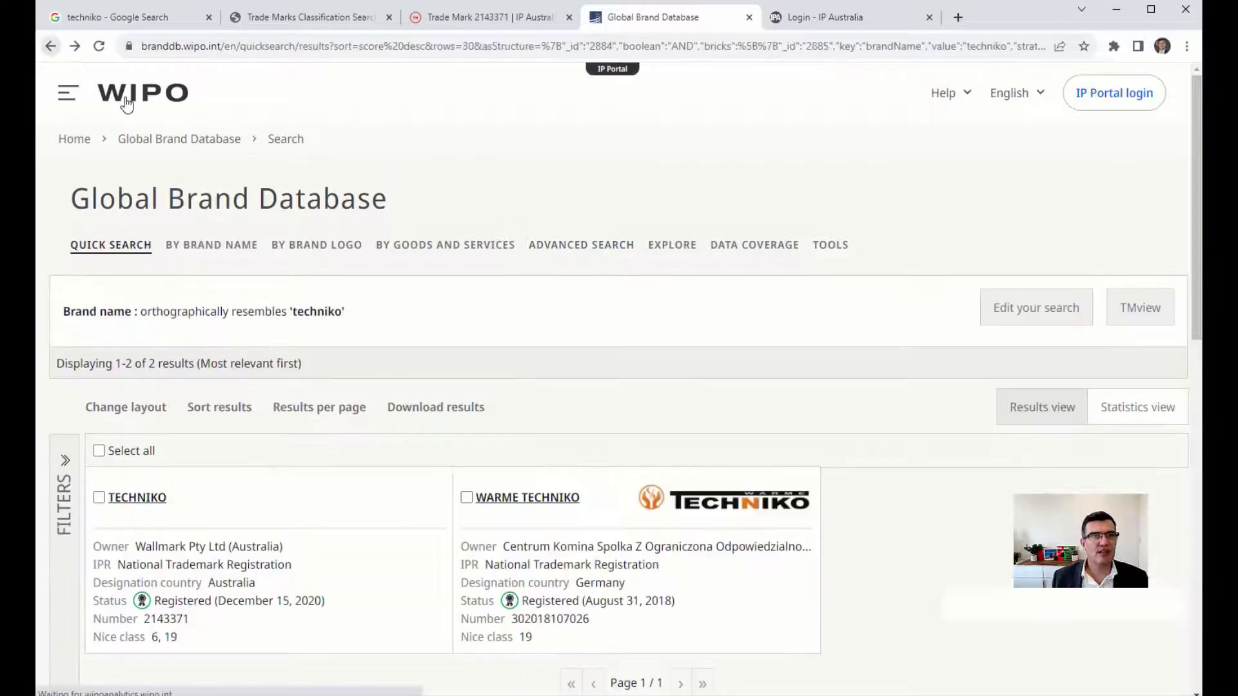
click(50, 46)
click(50, 47)
click(49, 47)
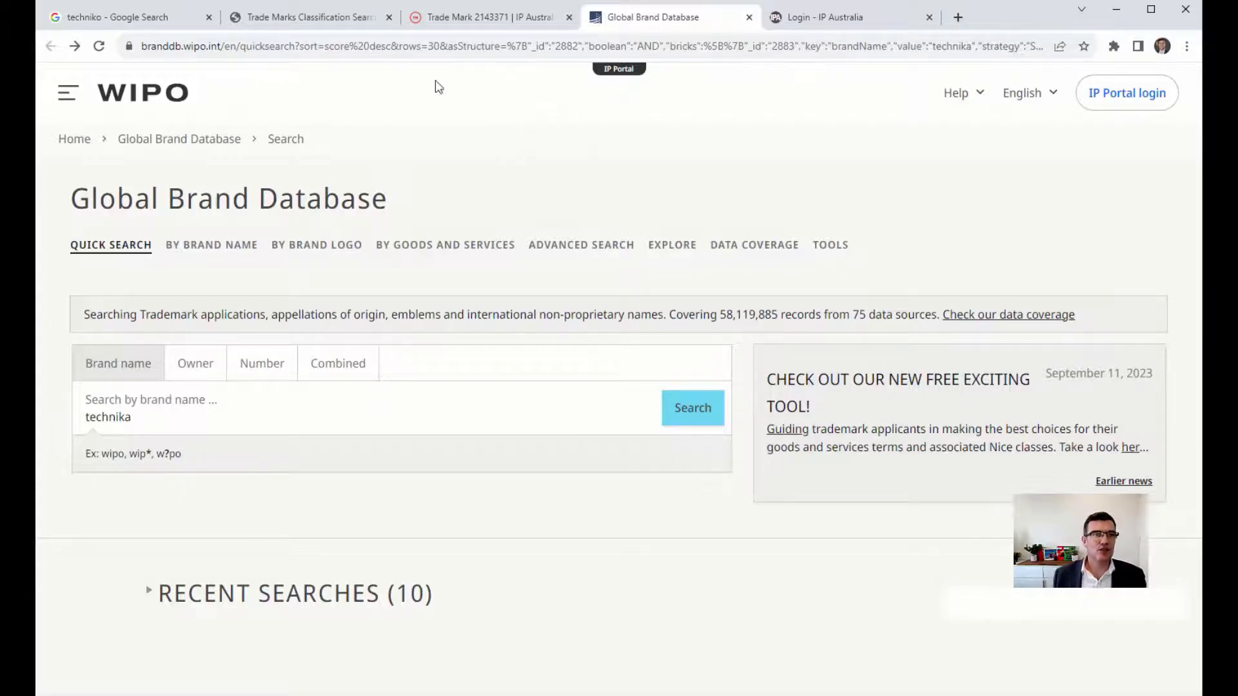
Google 'global brand database' and open the Global Brand Database search page.
click(166, 19)
double_click(259, 98)
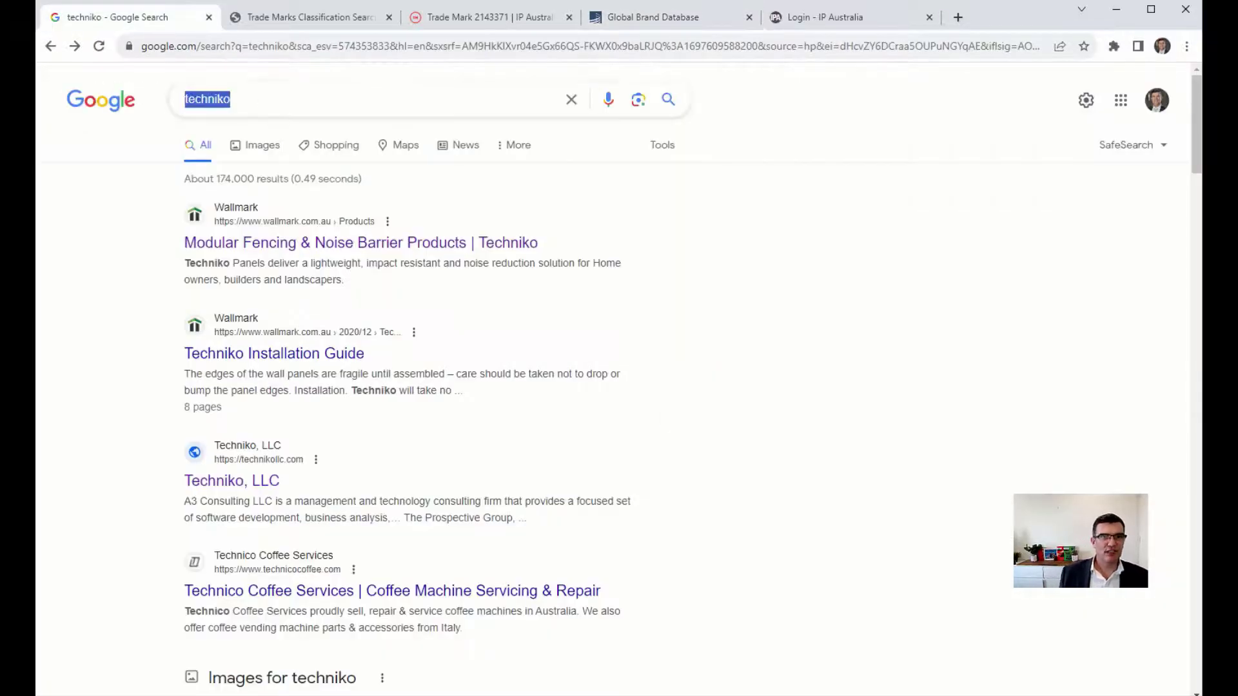
text(global )
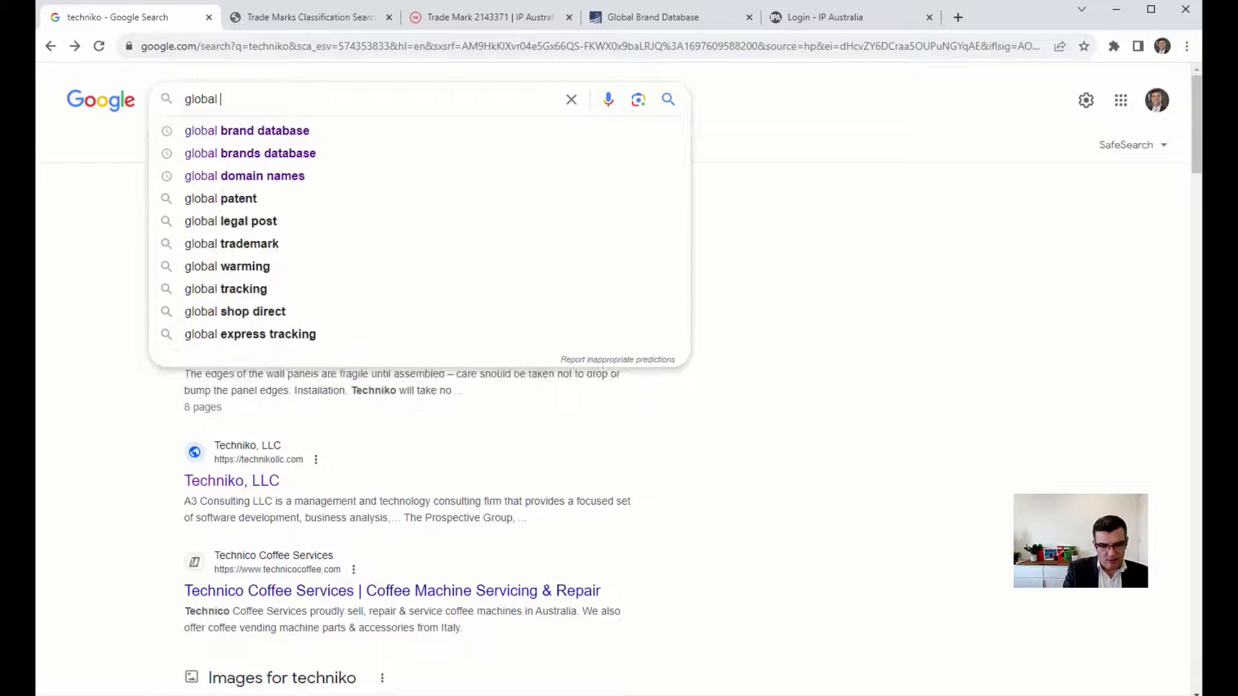
text(brand database)
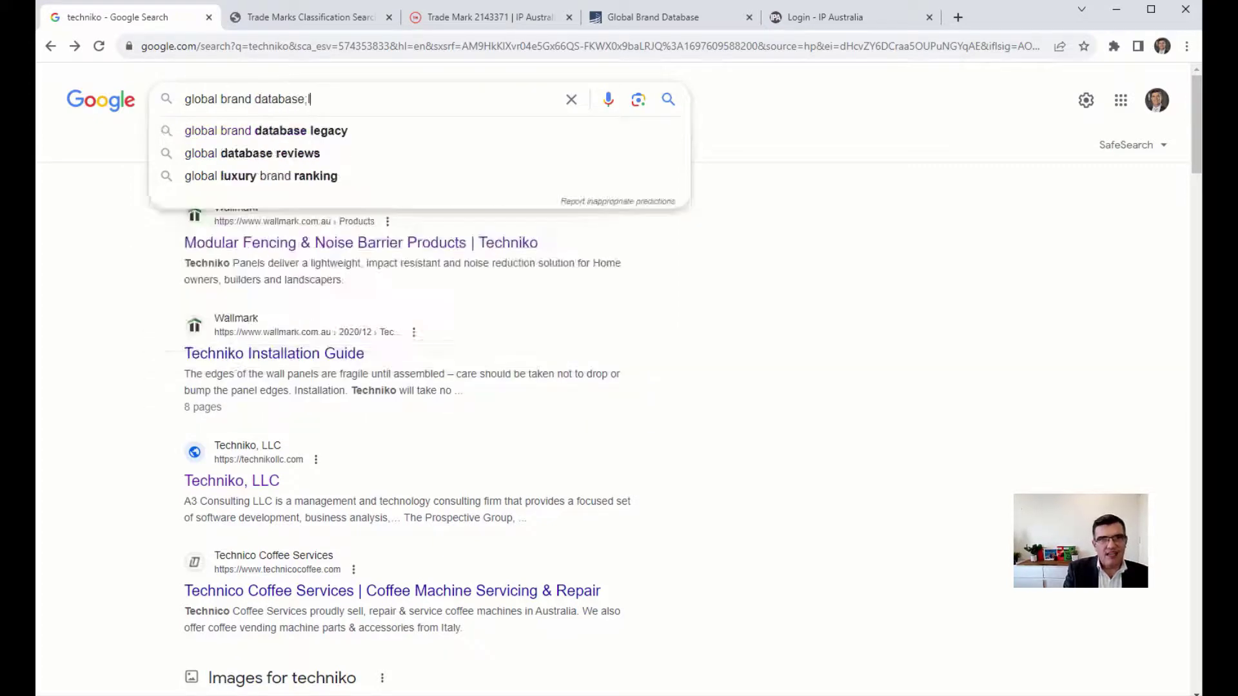
key(Return)
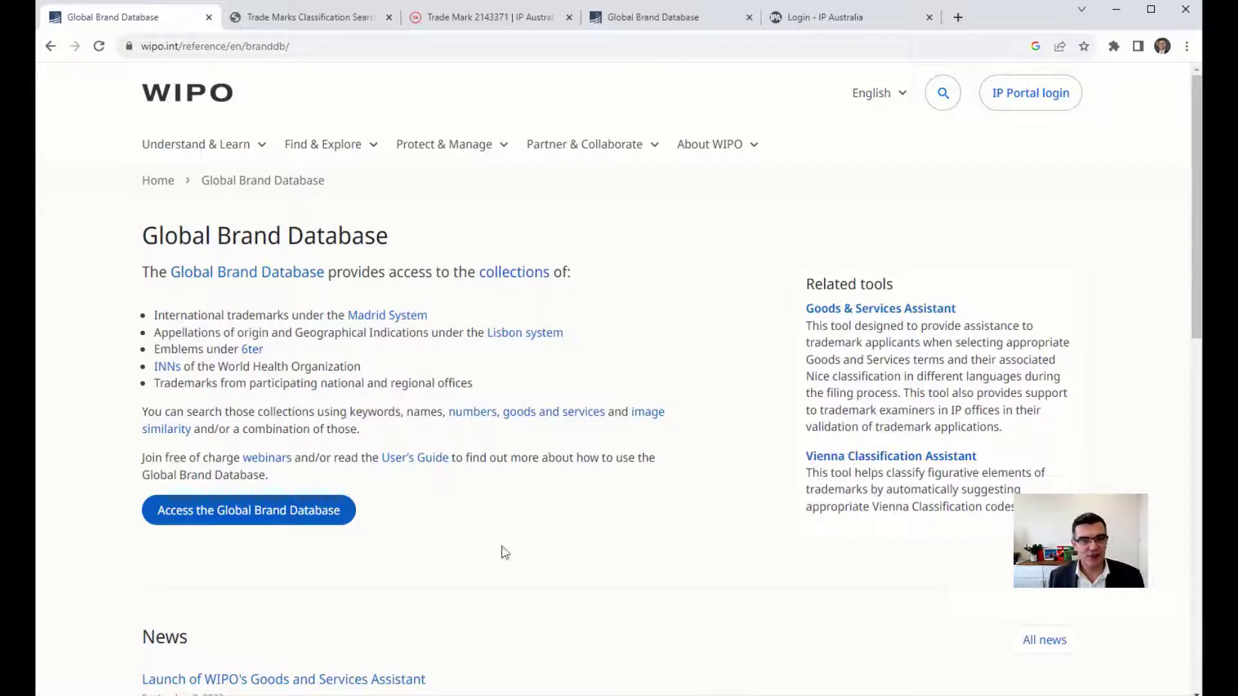
click(284, 513)
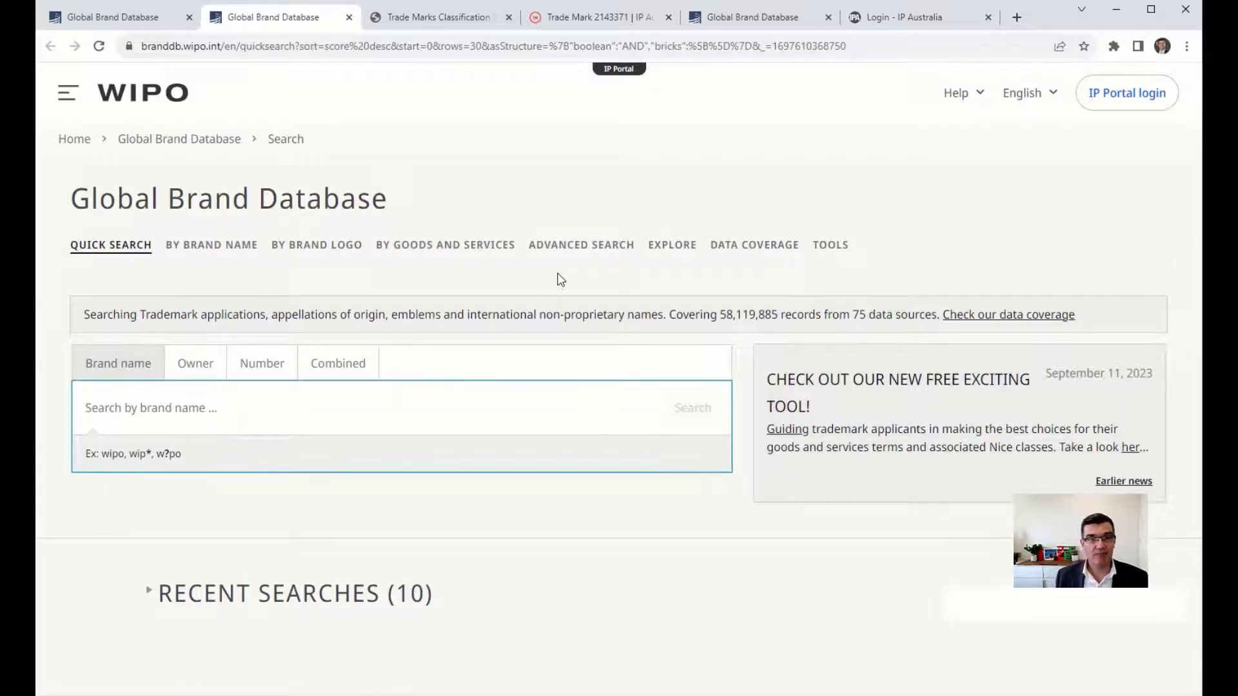
Search the brand database for techniko and highlight TECHNIKO's status, number and Nice classes 6, 19.
text(techniko)
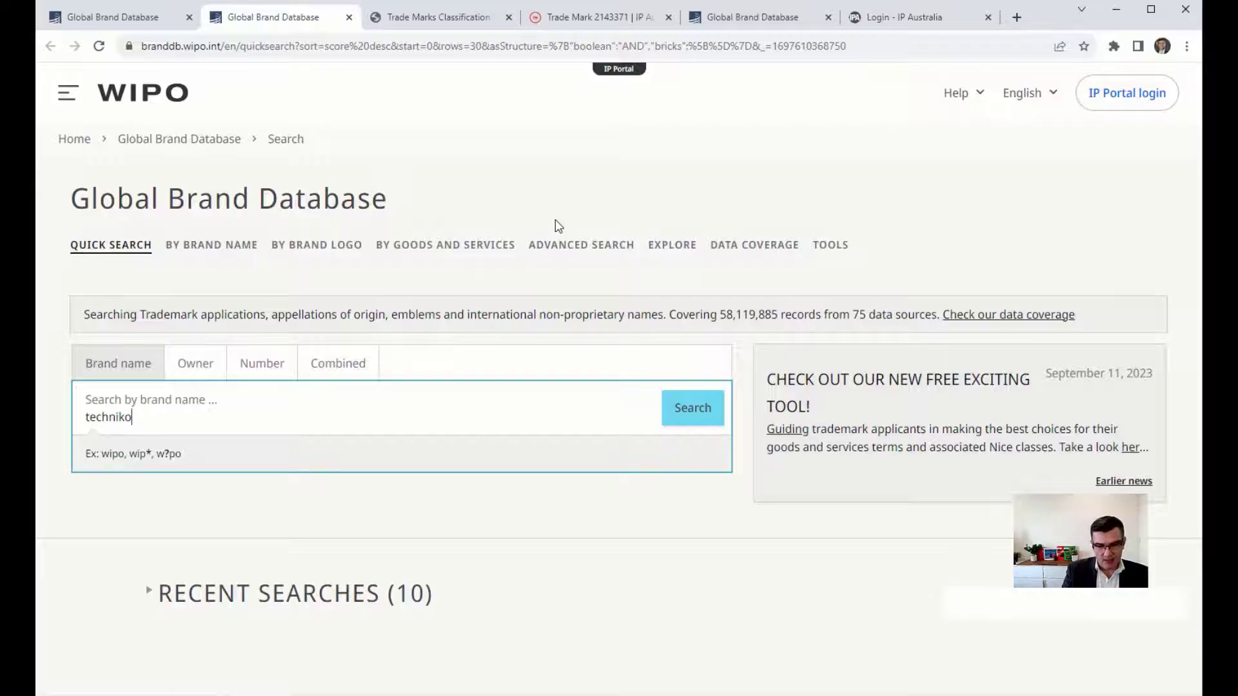
key(Return)
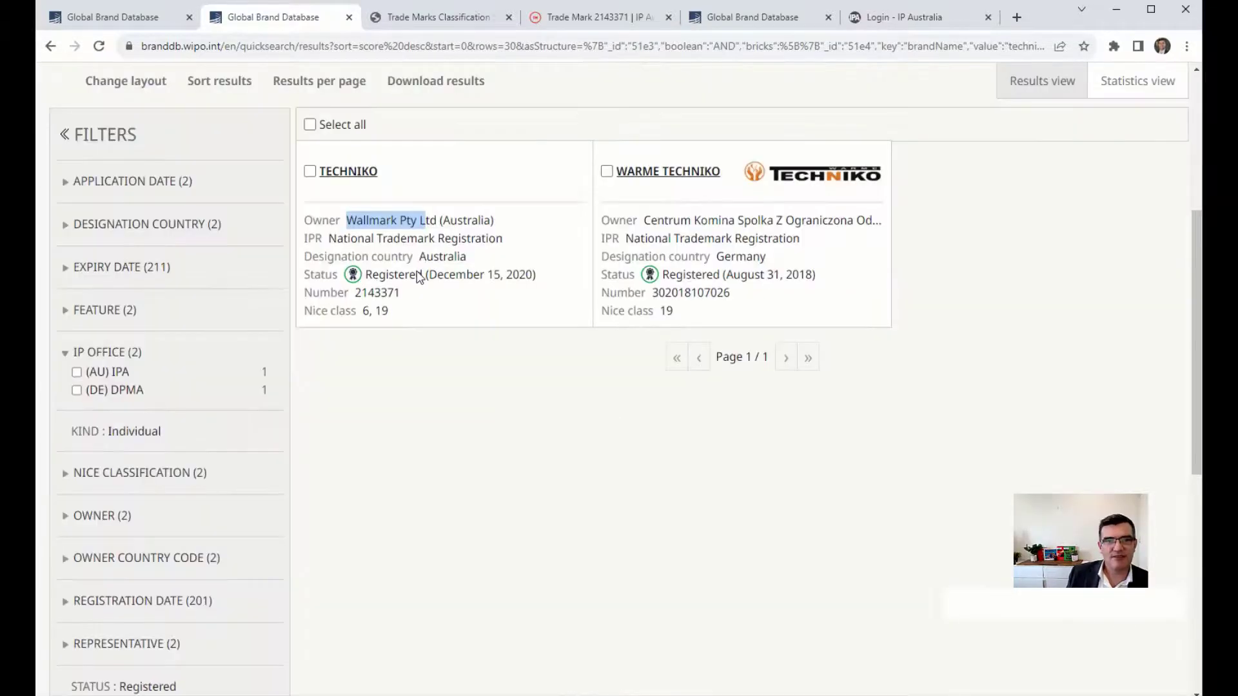
click(419, 277)
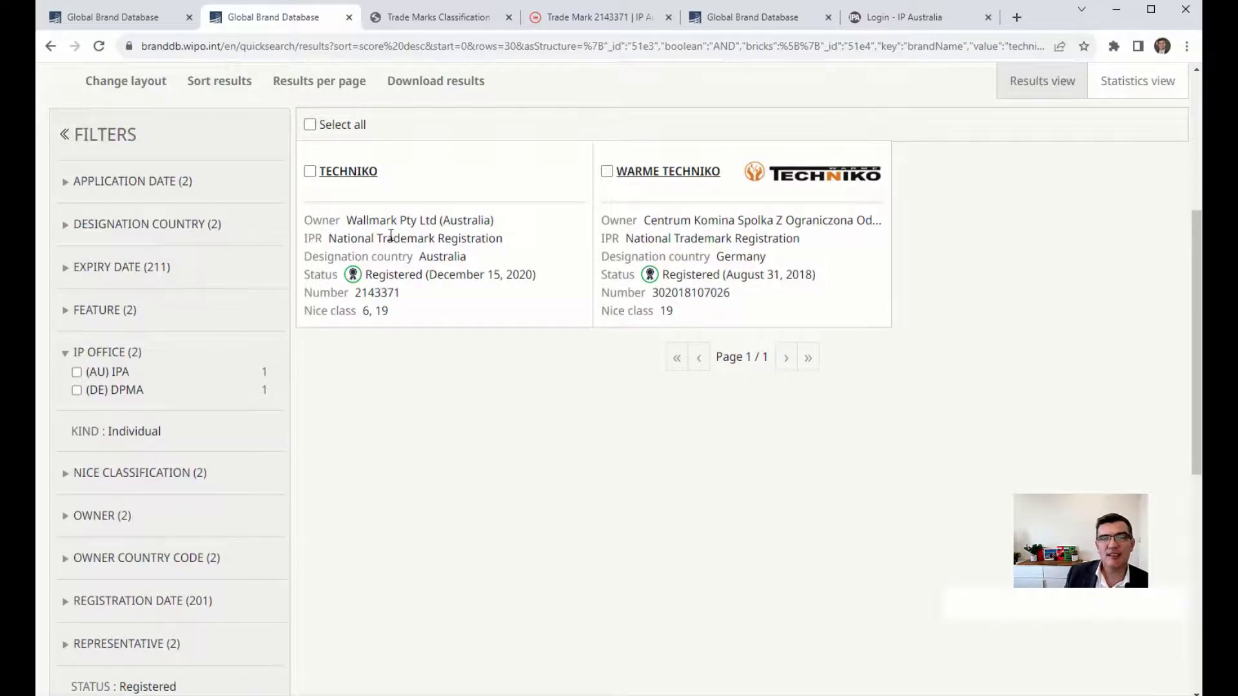
drag(385, 257, 401, 308)
click(377, 314)
click(402, 310)
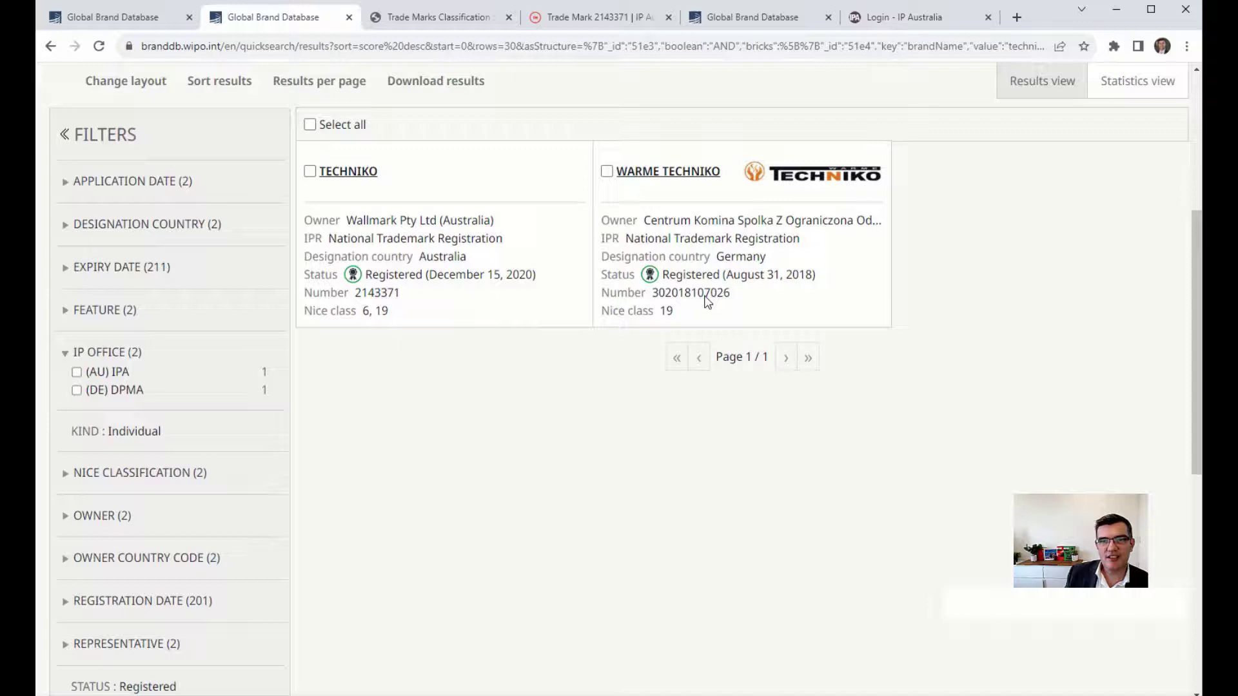
Highlight WARME TECHNIKO's Nice class 19 and owner, then return to the classification results.
double_click(666, 311)
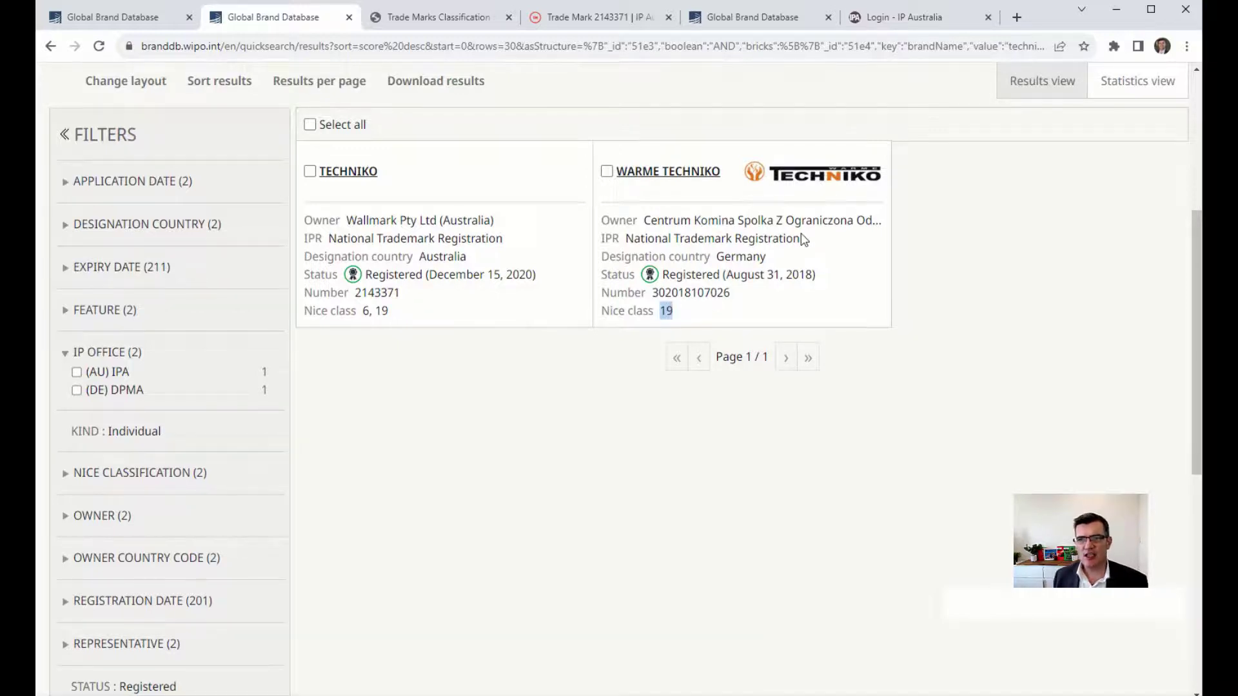
triple_click(723, 222)
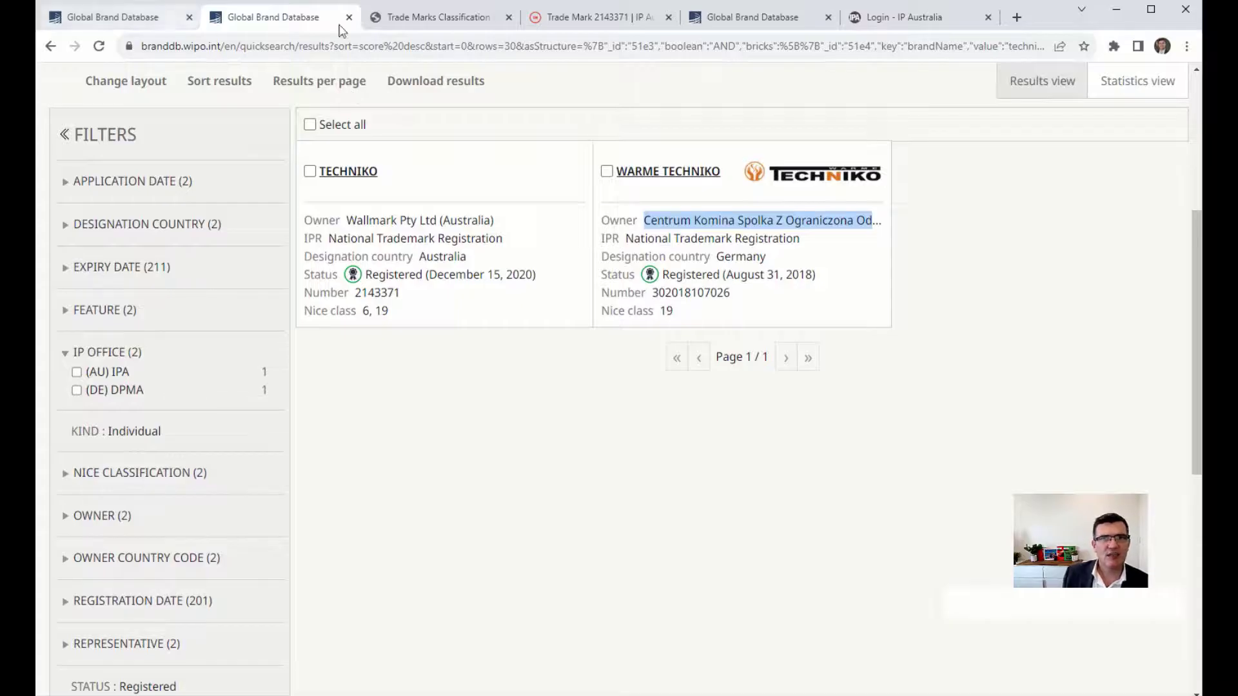
click(398, 26)
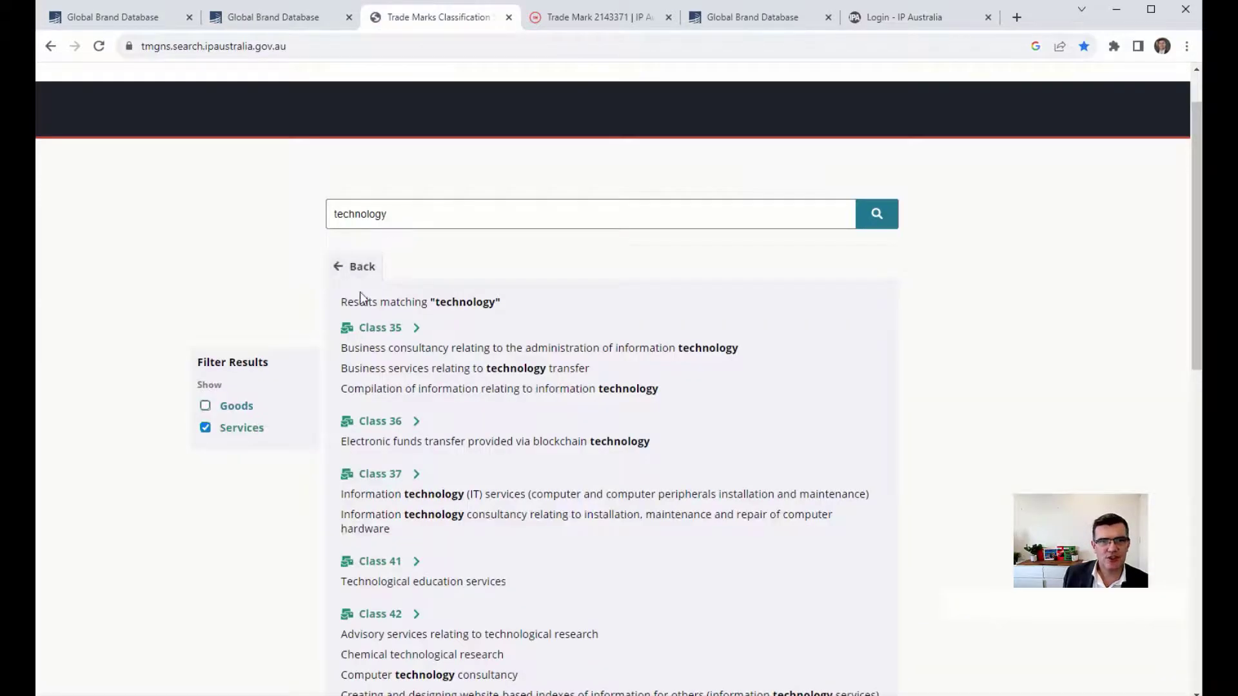
Return to the full class list, highlight the Class 19 building materials description, and open a blank tab.
click(356, 267)
scroll(555, 381, down, 5)
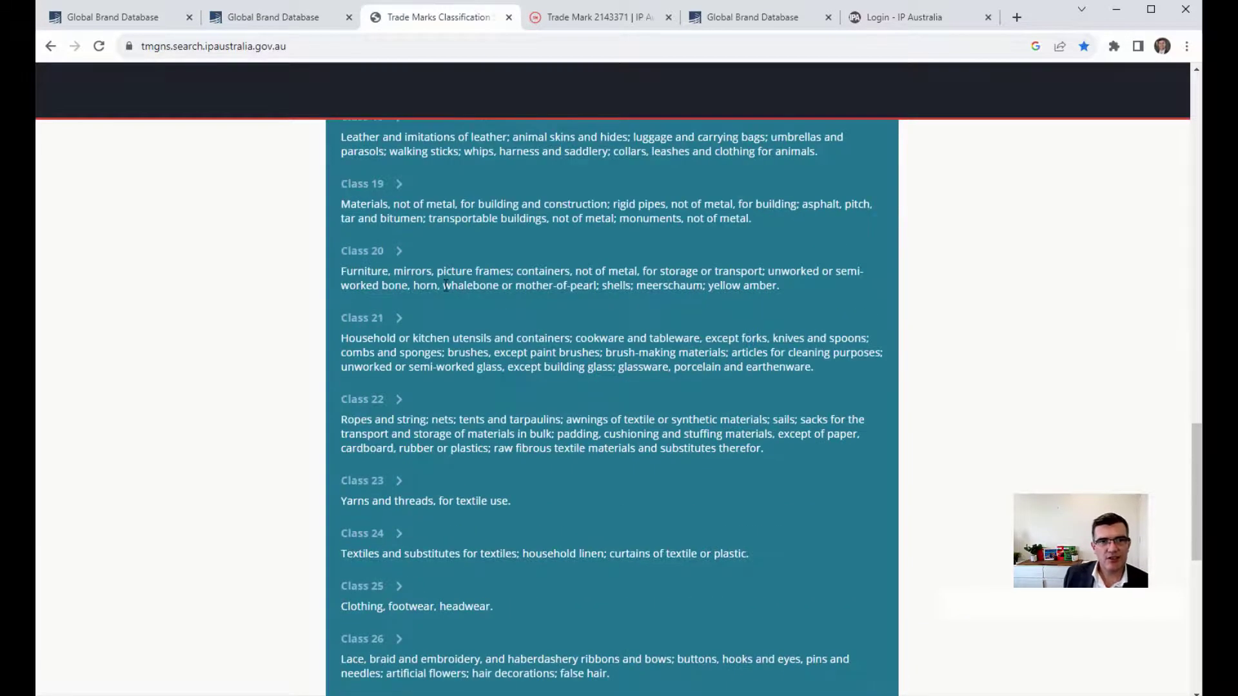
drag(394, 204, 827, 245)
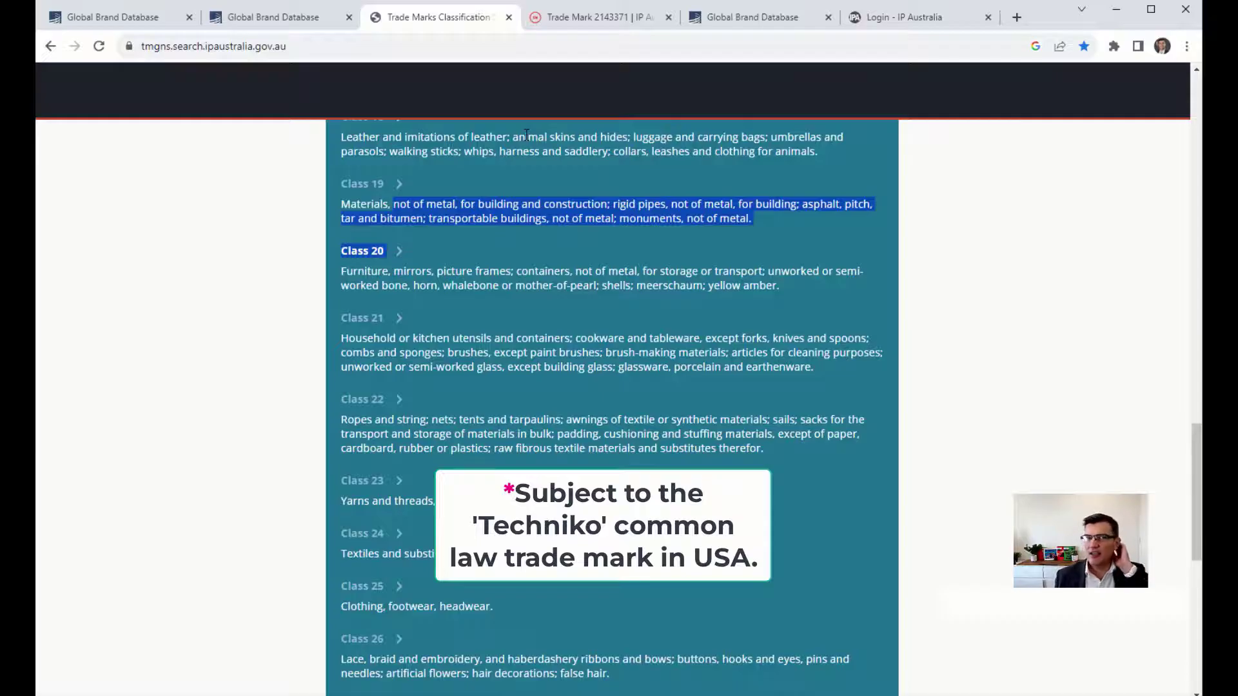
click(1017, 17)
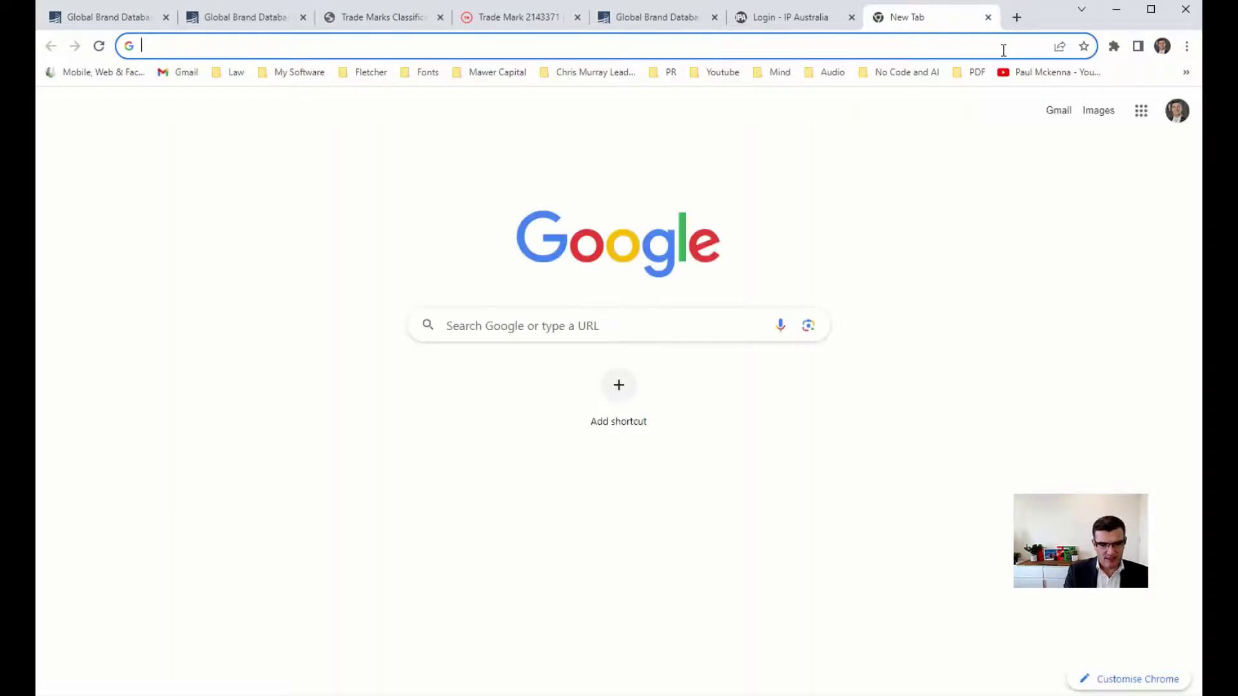
Visit techniko.com.au and look over the Techniko product page.
text(tech)
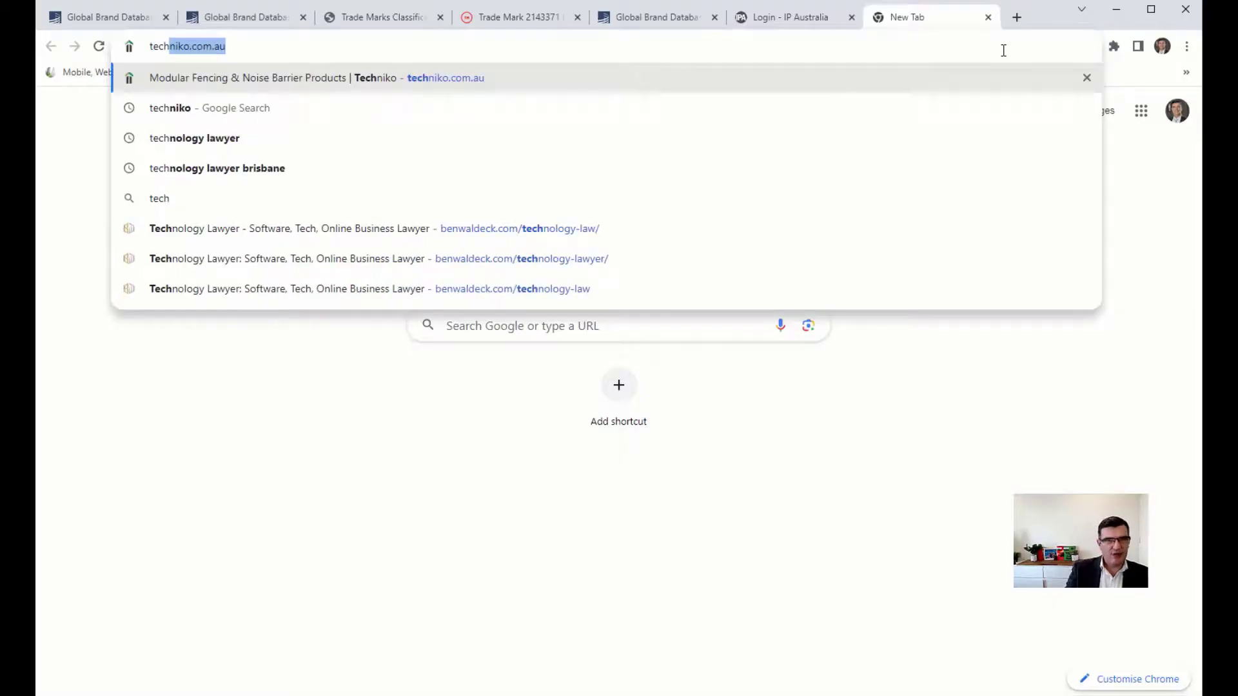
key(Return)
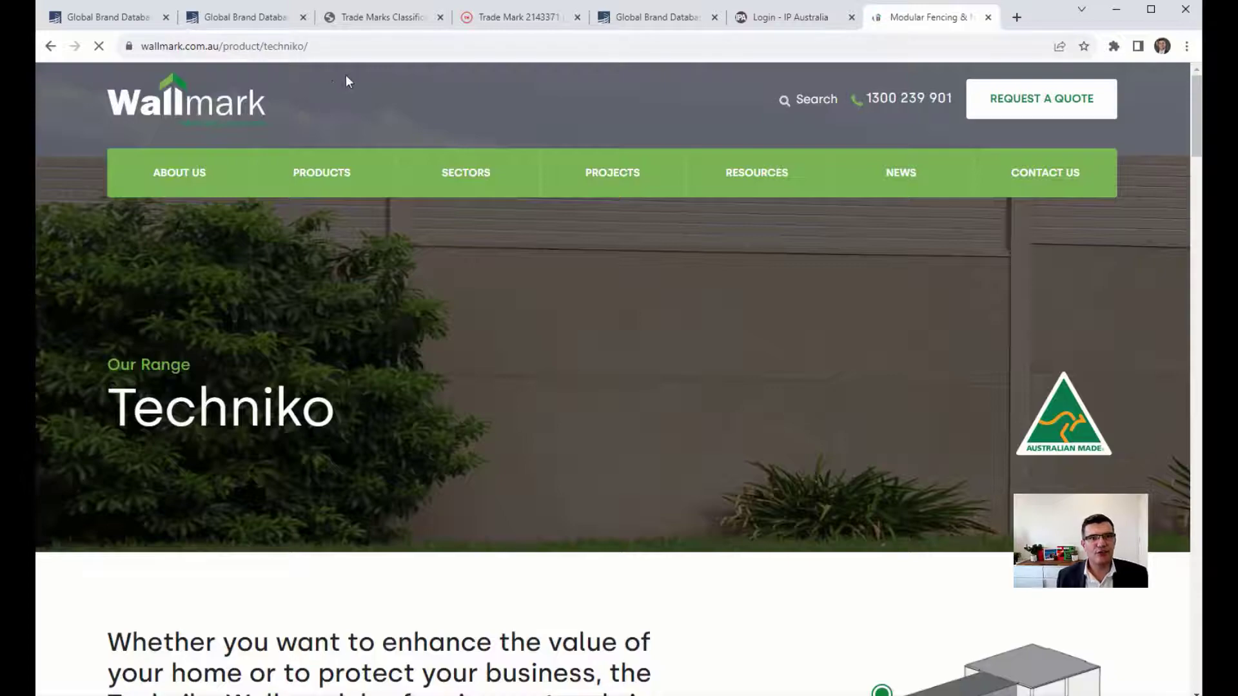
scroll(487, 386, down, 8)
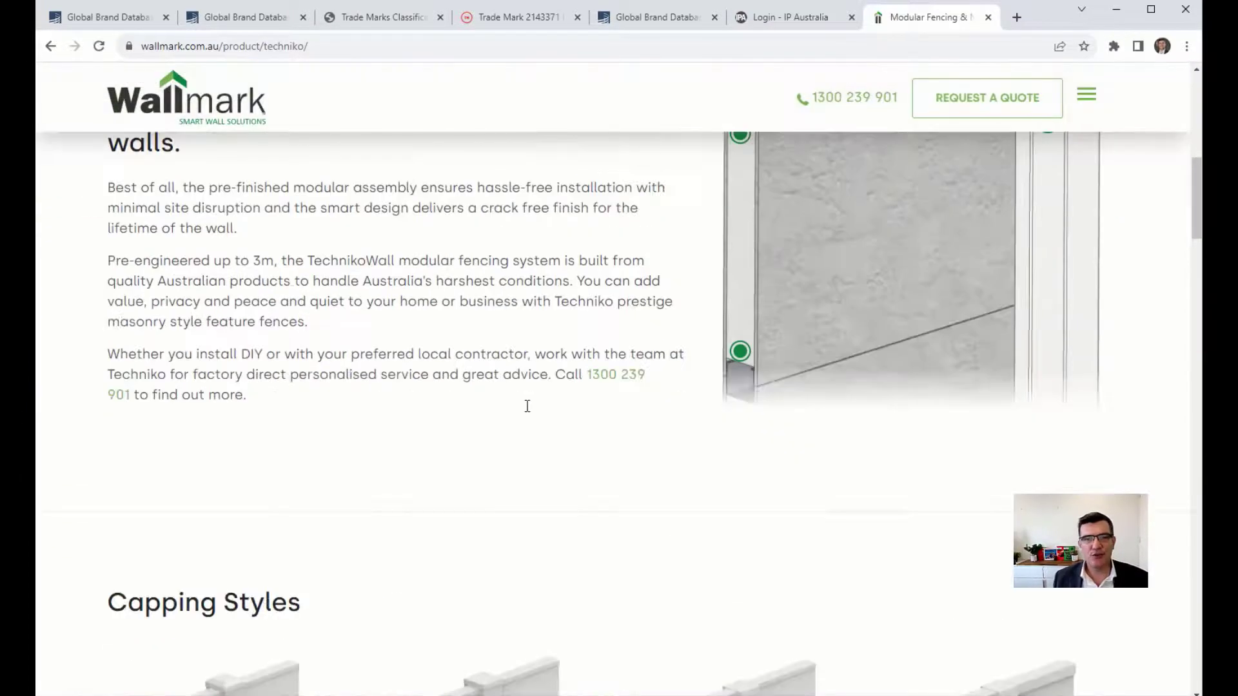
scroll(526, 410, up, 9)
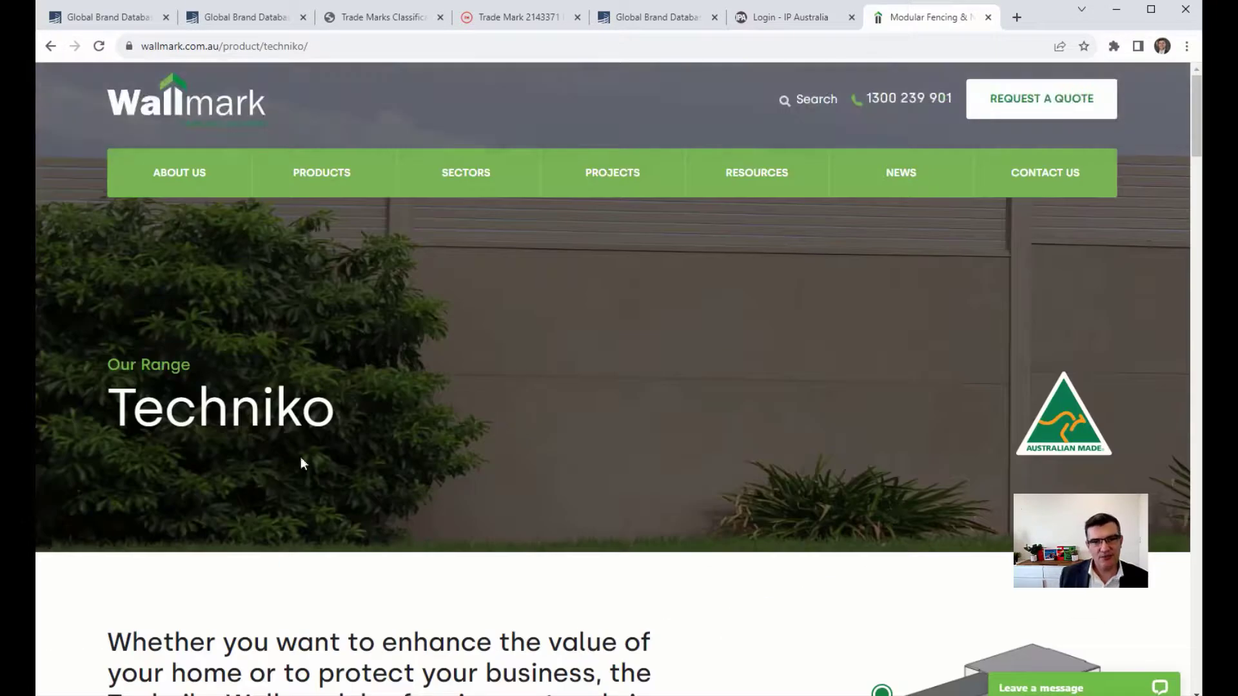
double_click(322, 413)
click(513, 374)
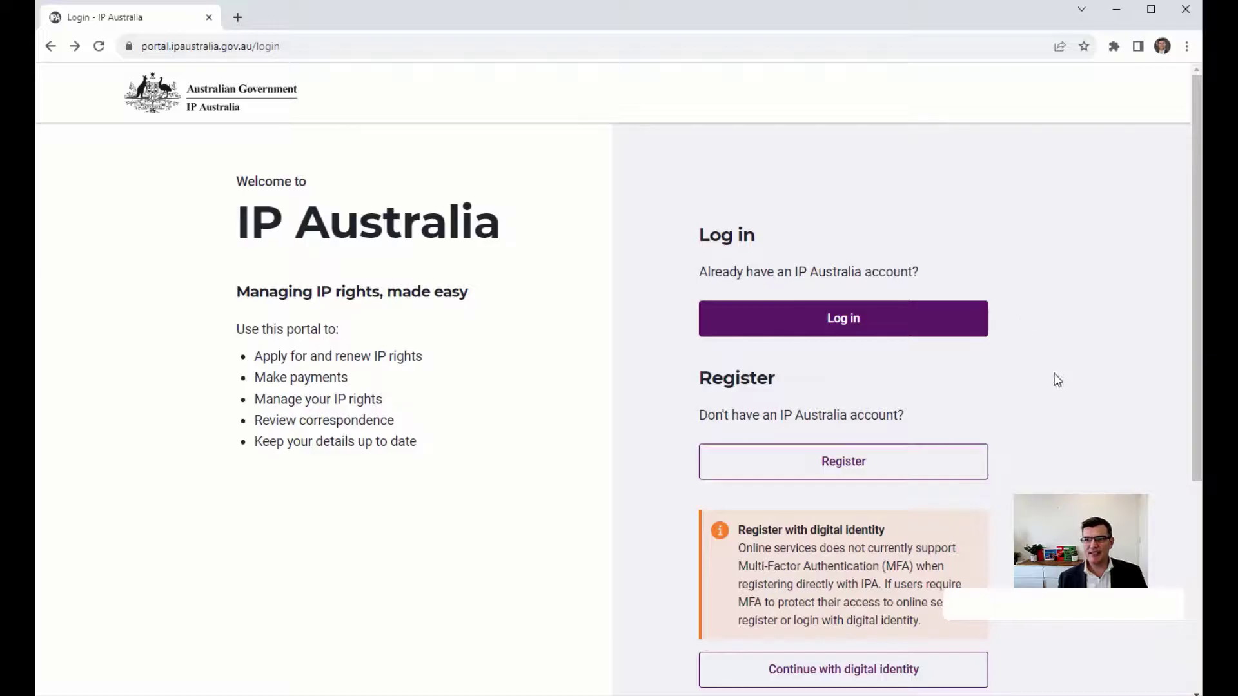
Glance at registration, then log in to the IP Australia portal with the account e-mail and password.
click(912, 465)
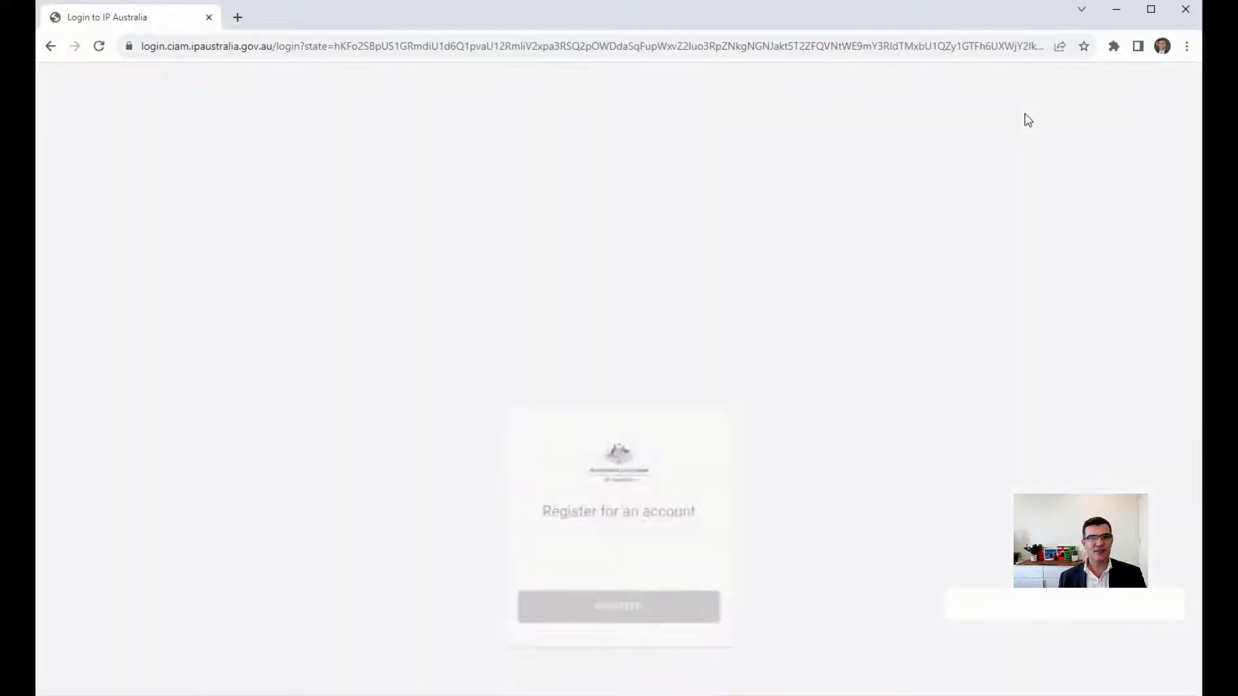
click(55, 48)
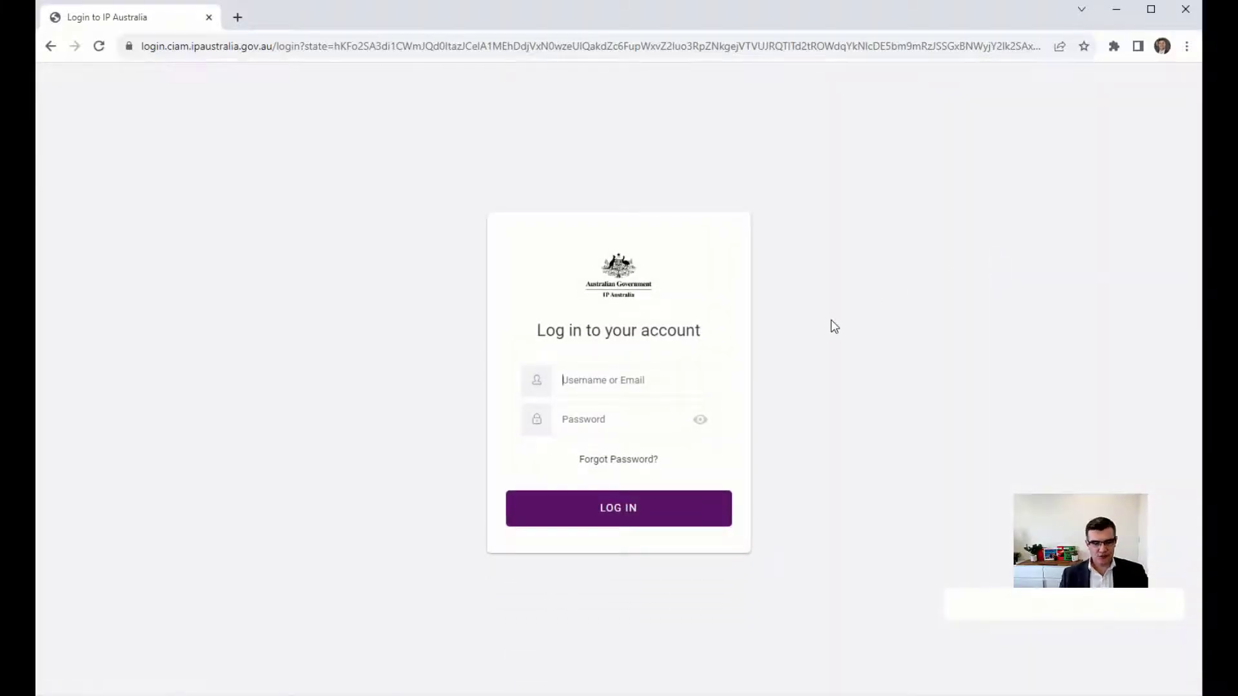
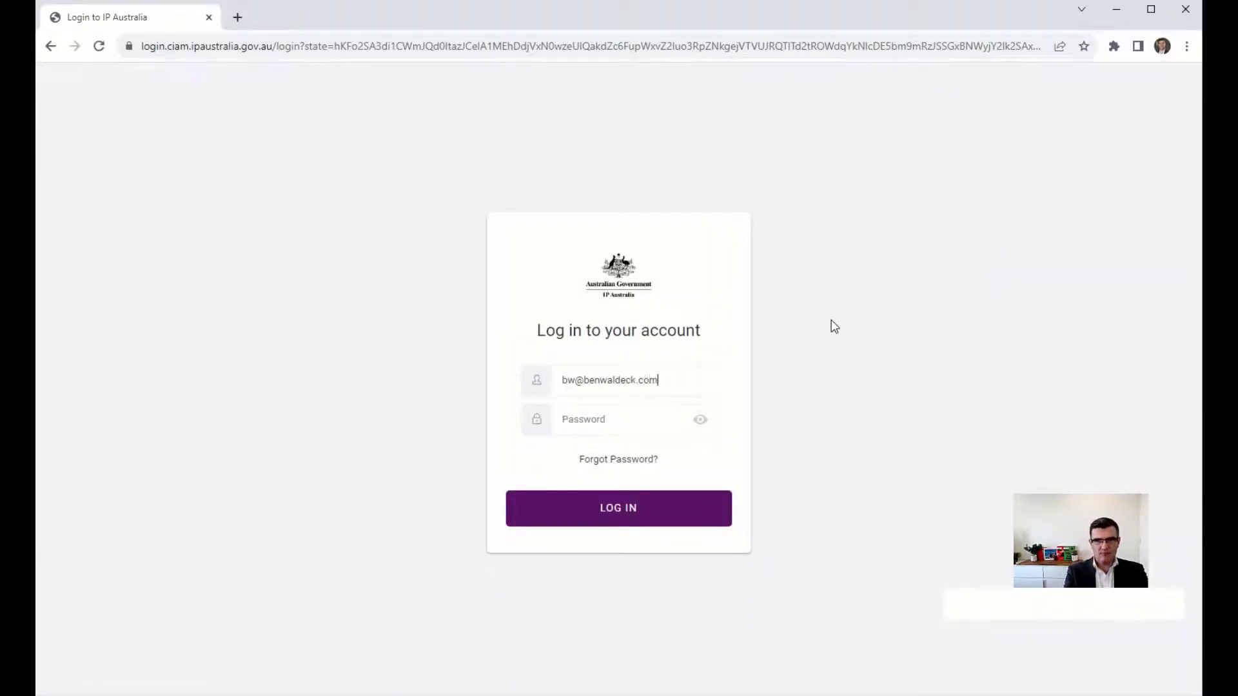
key(Tab)
text(*********)
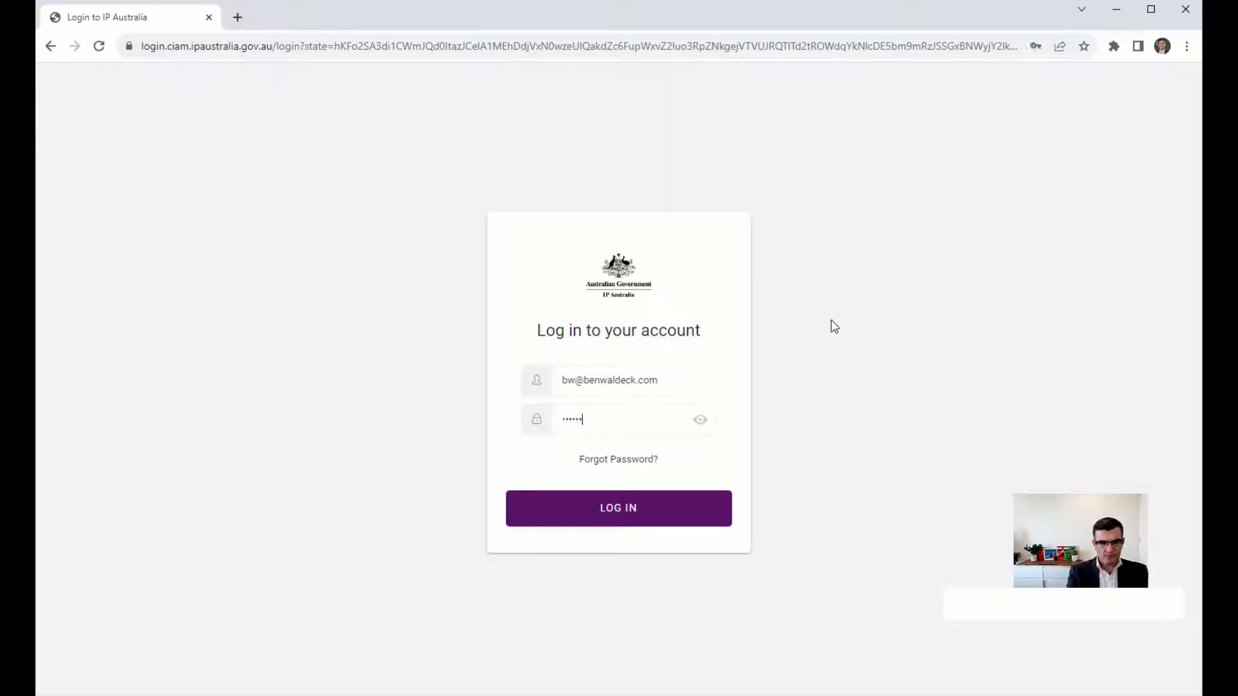
key(Return)
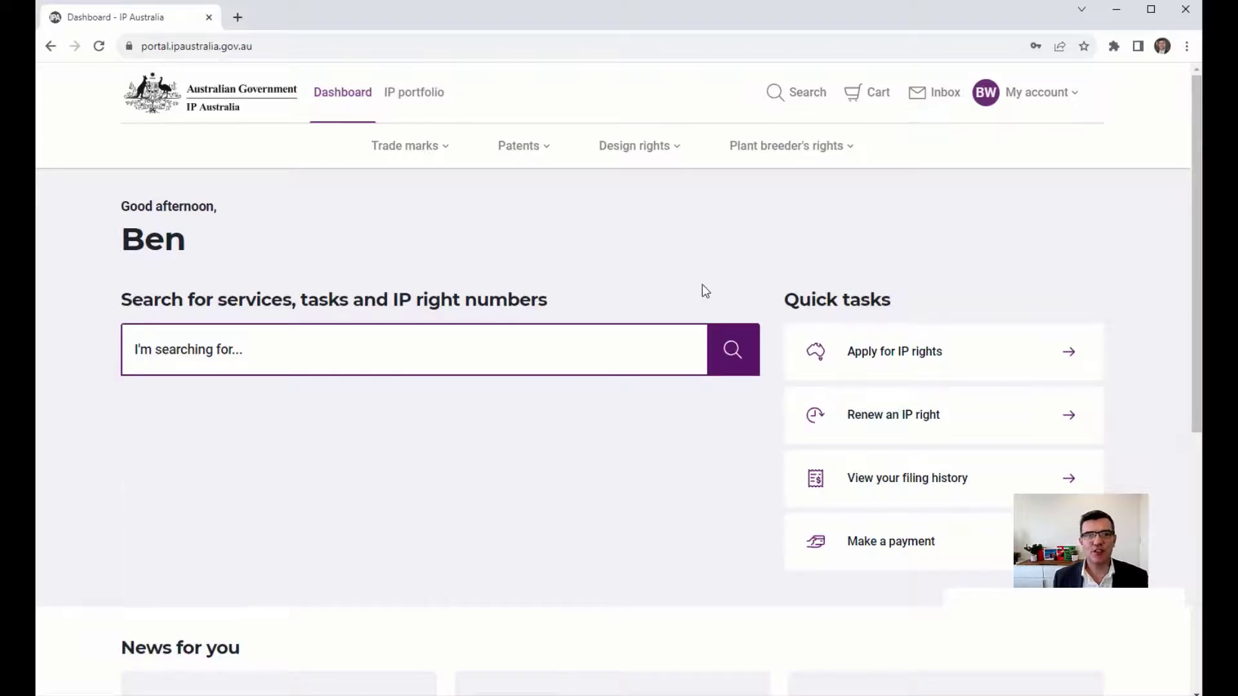
Open the Apply for a standard trade mark page and review the trade mark types.
click(429, 149)
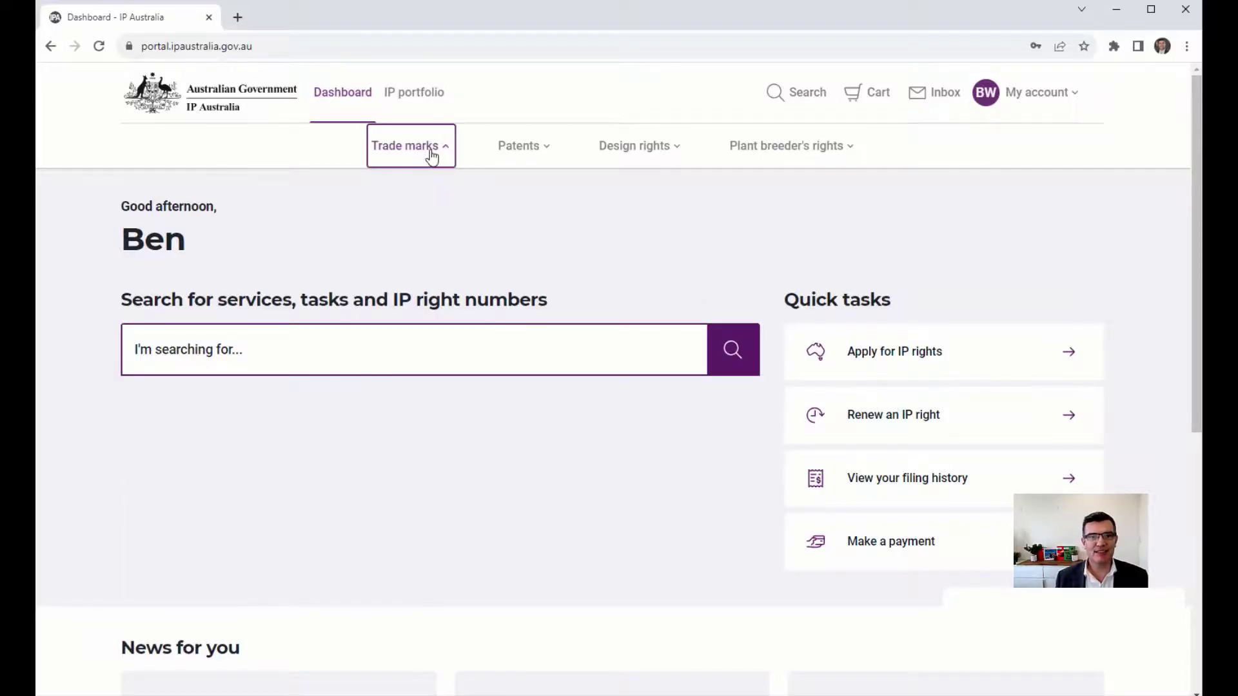
click(361, 267)
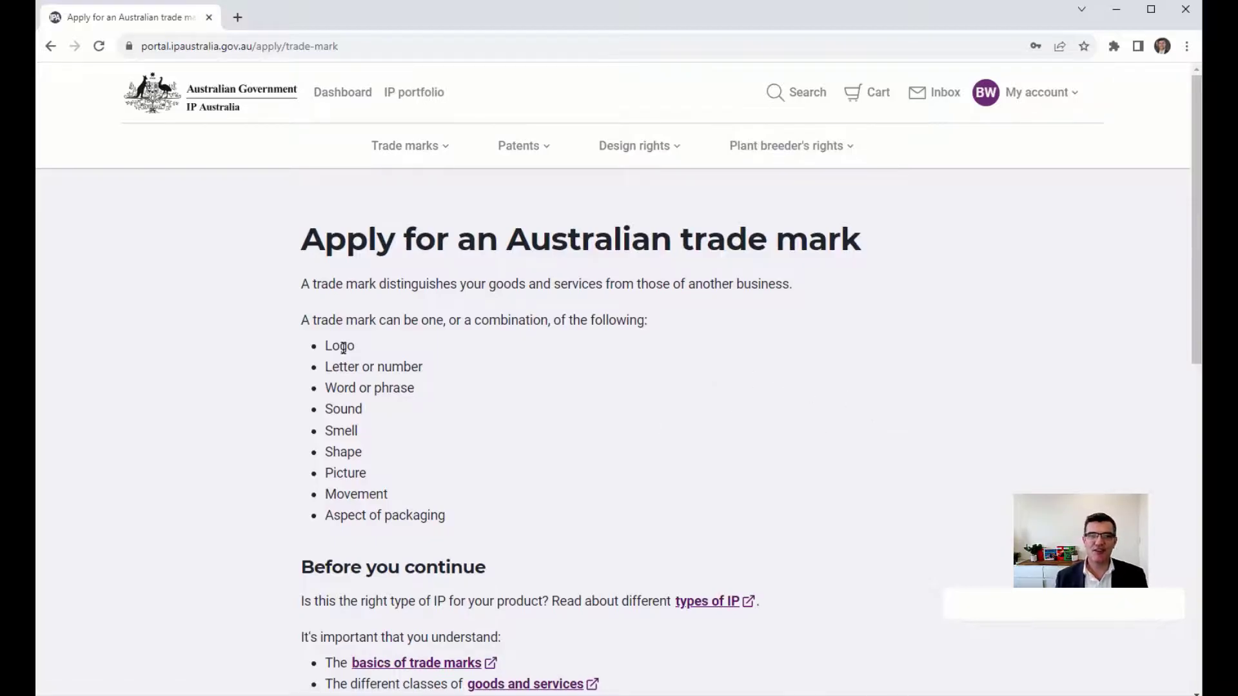
drag(340, 347, 394, 517)
click(530, 504)
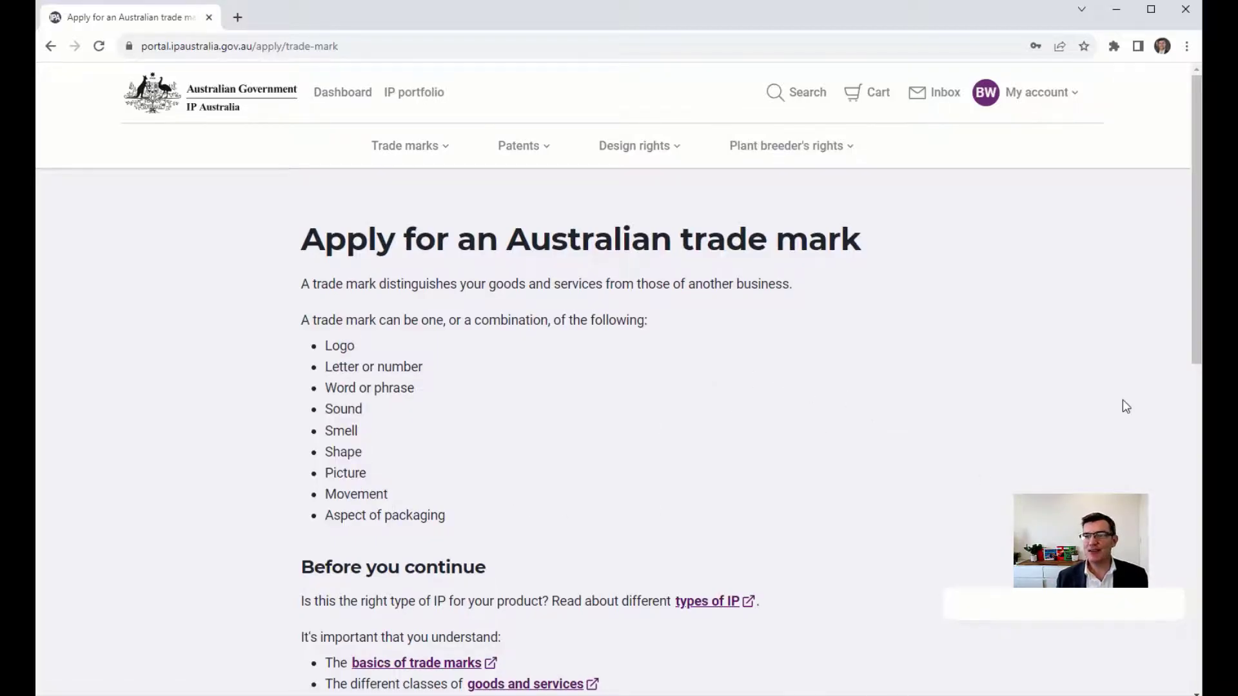
Review the requirements: trade mark details, owner and agent details, and payment method.
scroll(1077, 395, down, 5)
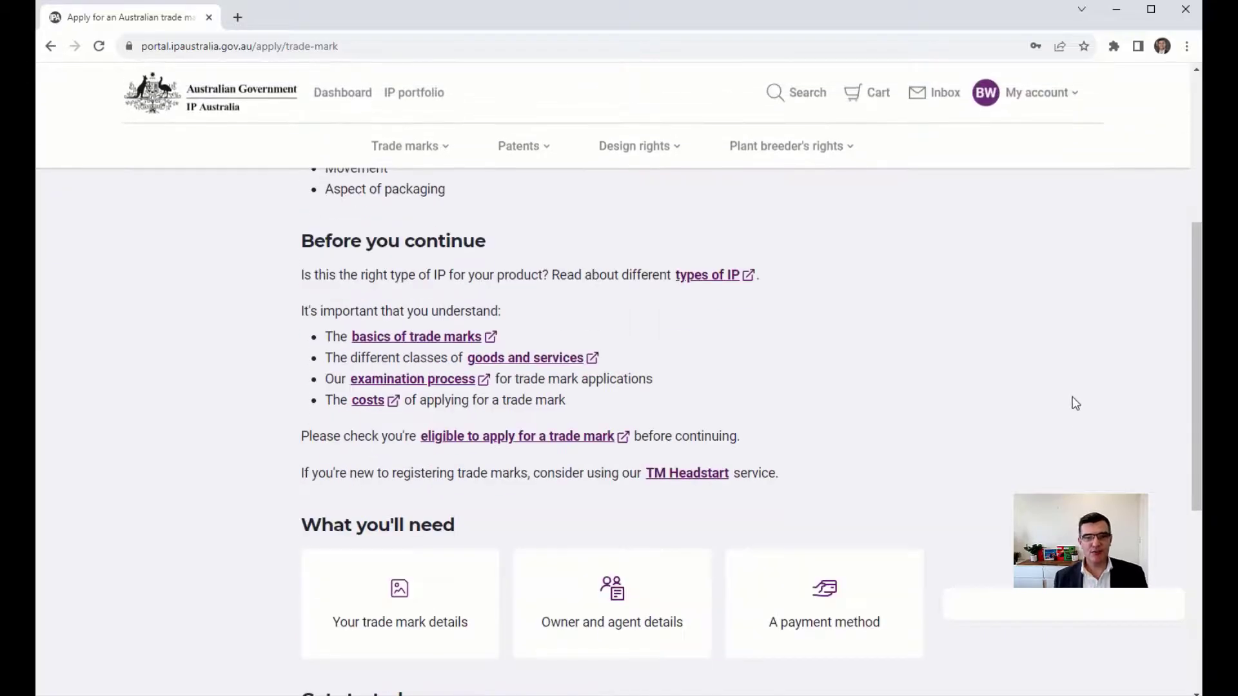
scroll(1072, 404, down, 5)
drag(348, 295, 415, 296)
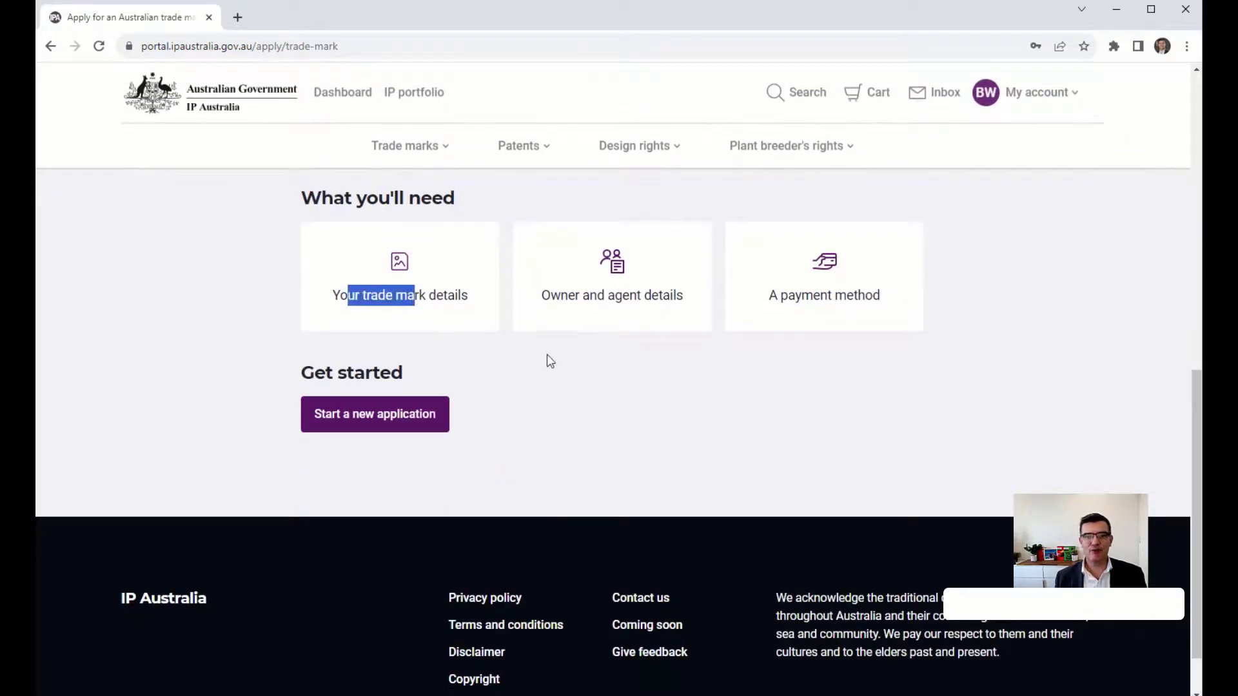
drag(558, 295, 615, 296)
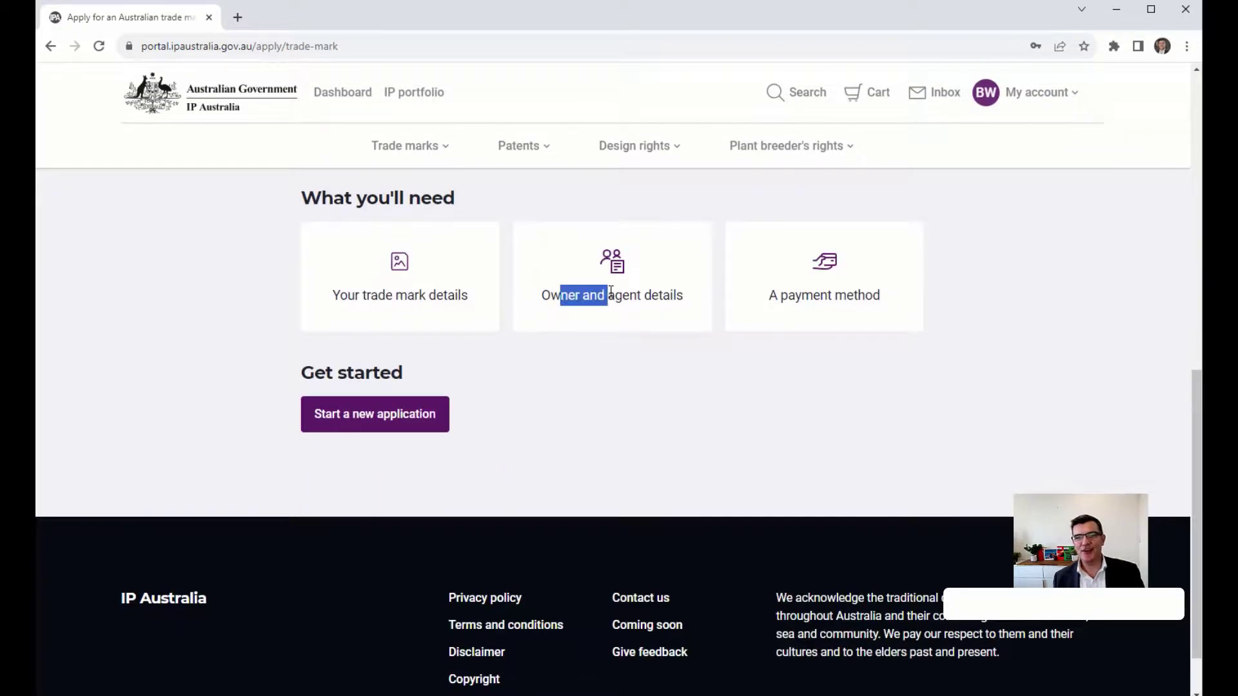
click(614, 295)
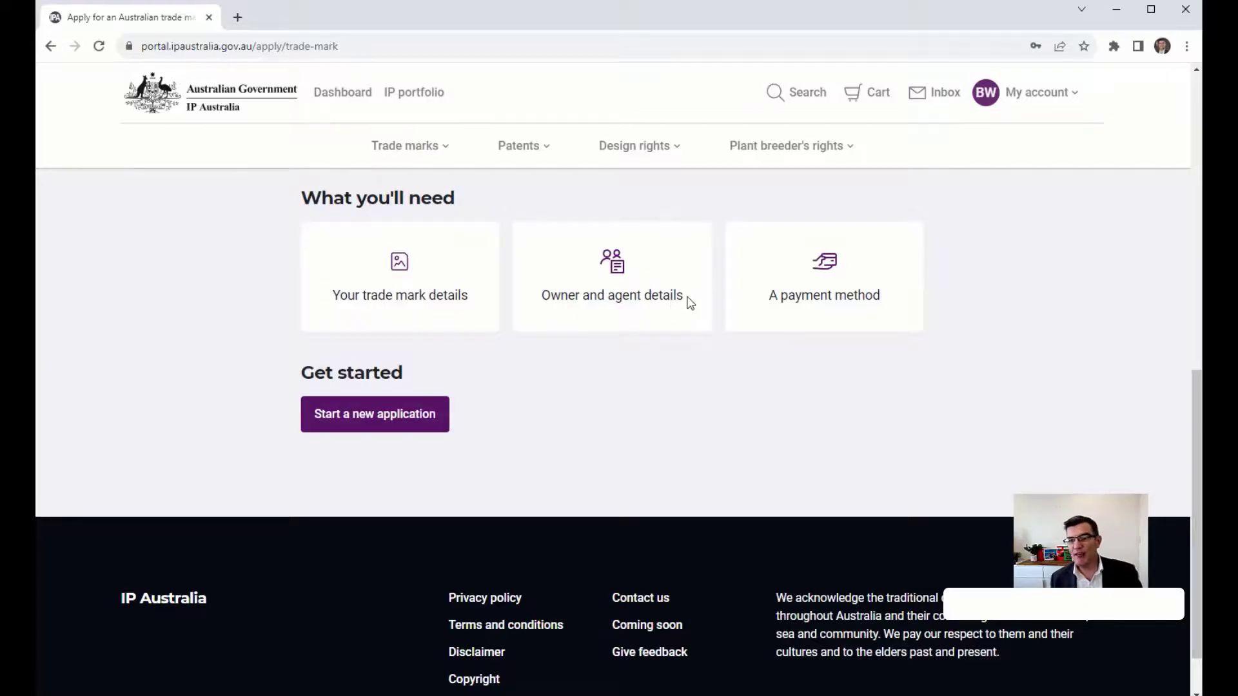
drag(794, 294, 857, 295)
click(1020, 316)
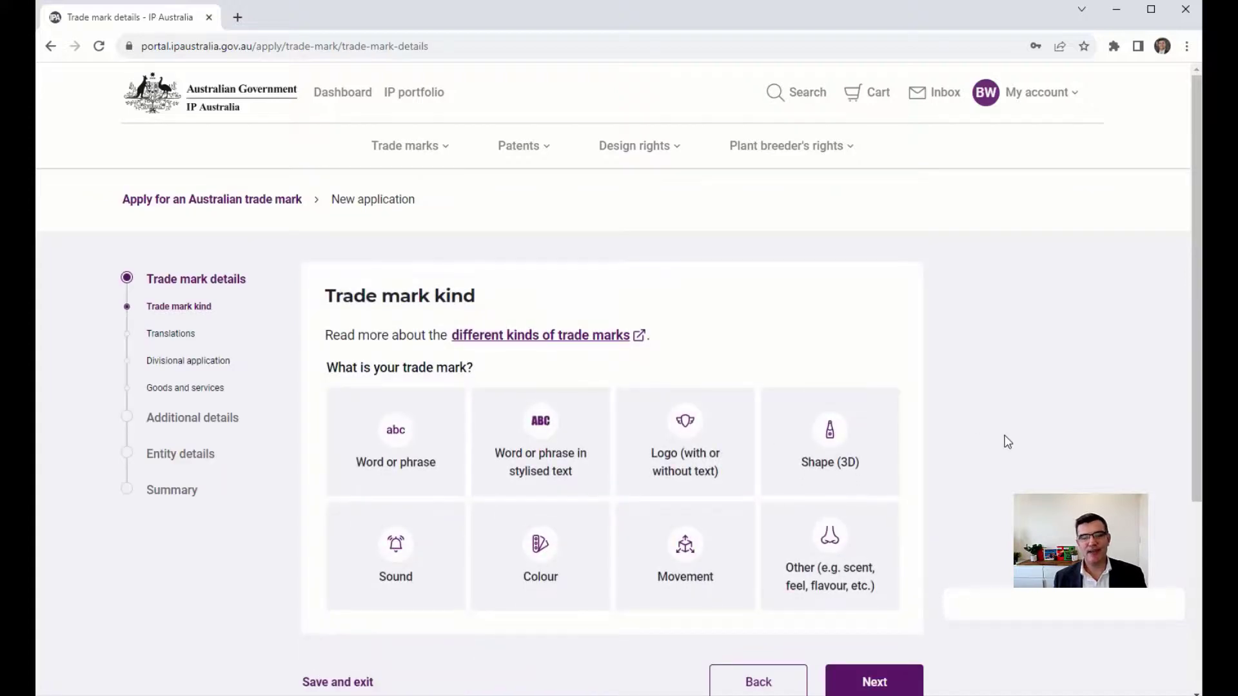
Choose a word mark, enter TECHNIKO, and answer No to translations.
click(390, 422)
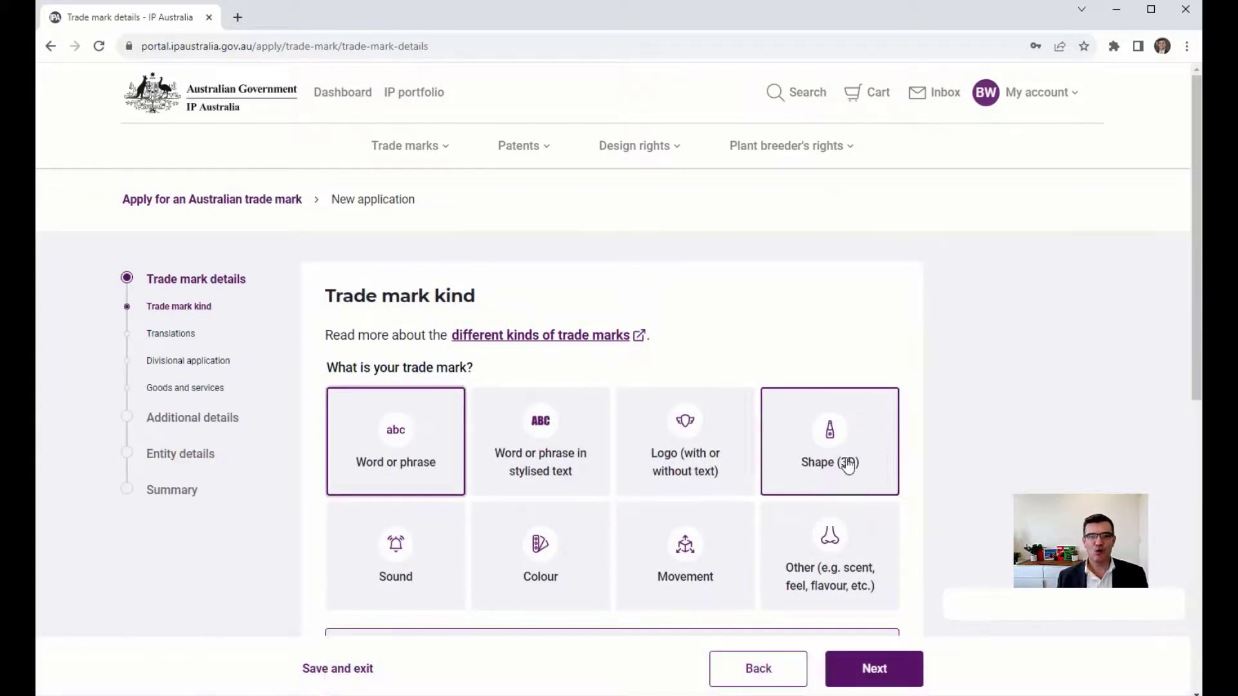
scroll(1194, 268, down, 3)
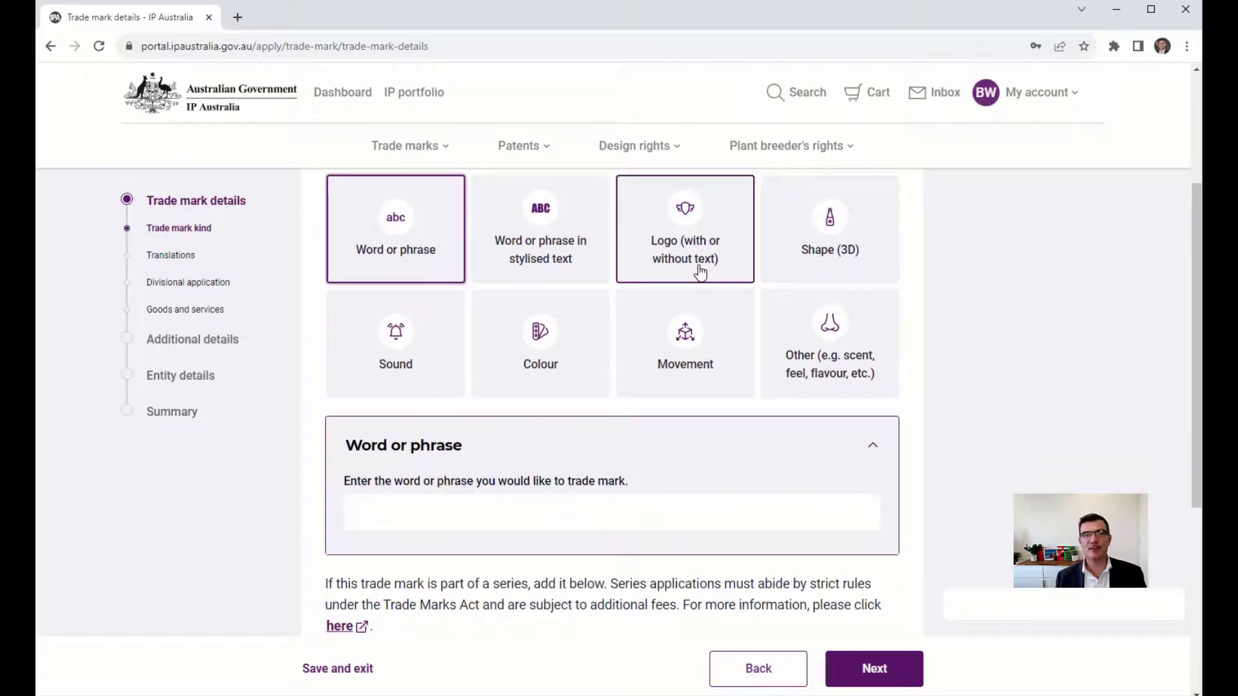
click(497, 519)
text(Tec)
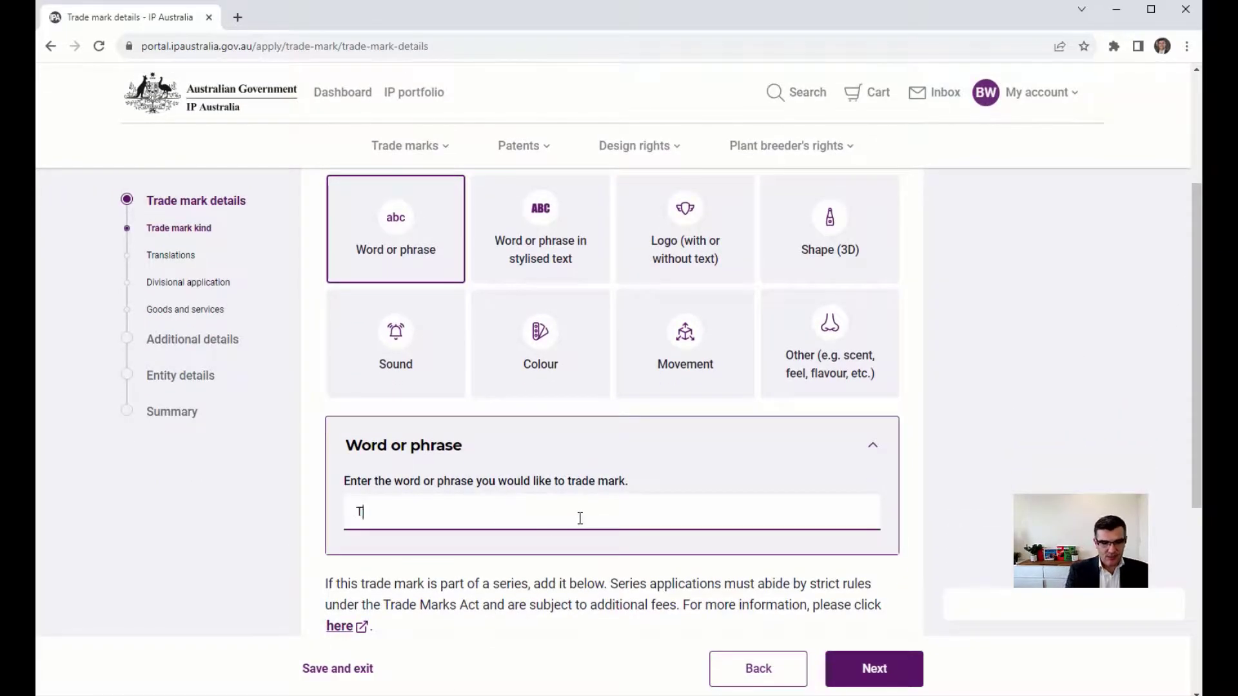
key(BackSpace)
key(BackSpace)
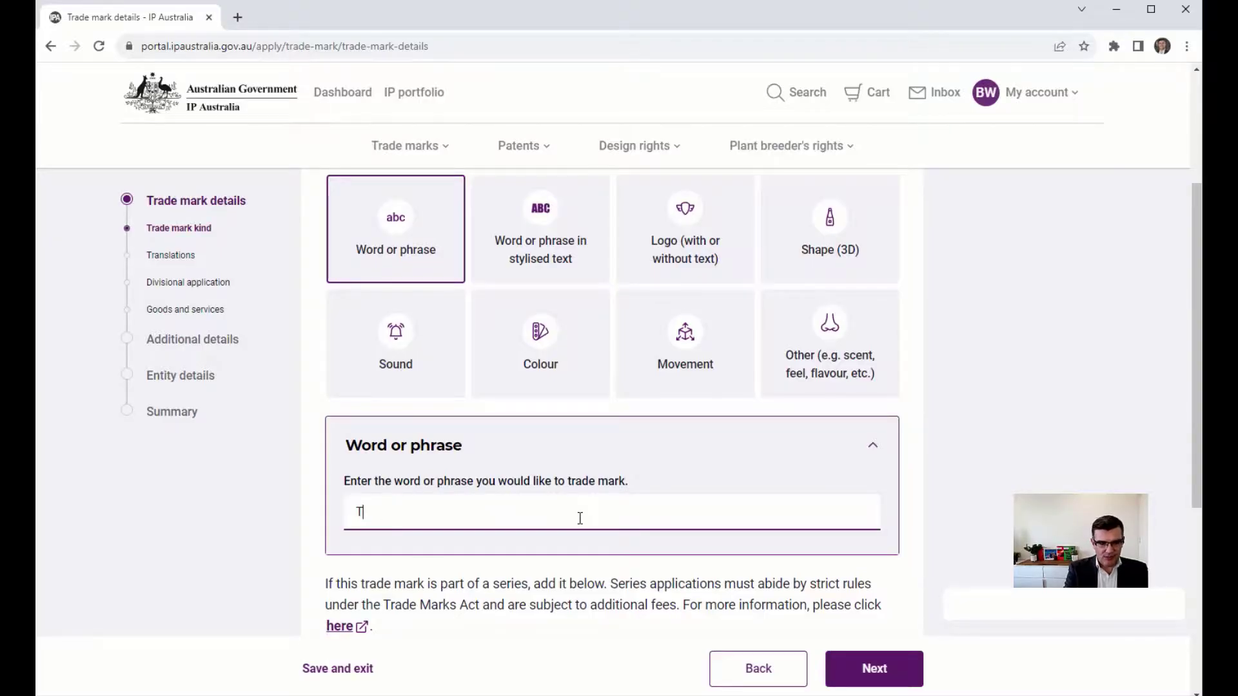
text(ECHNIK)
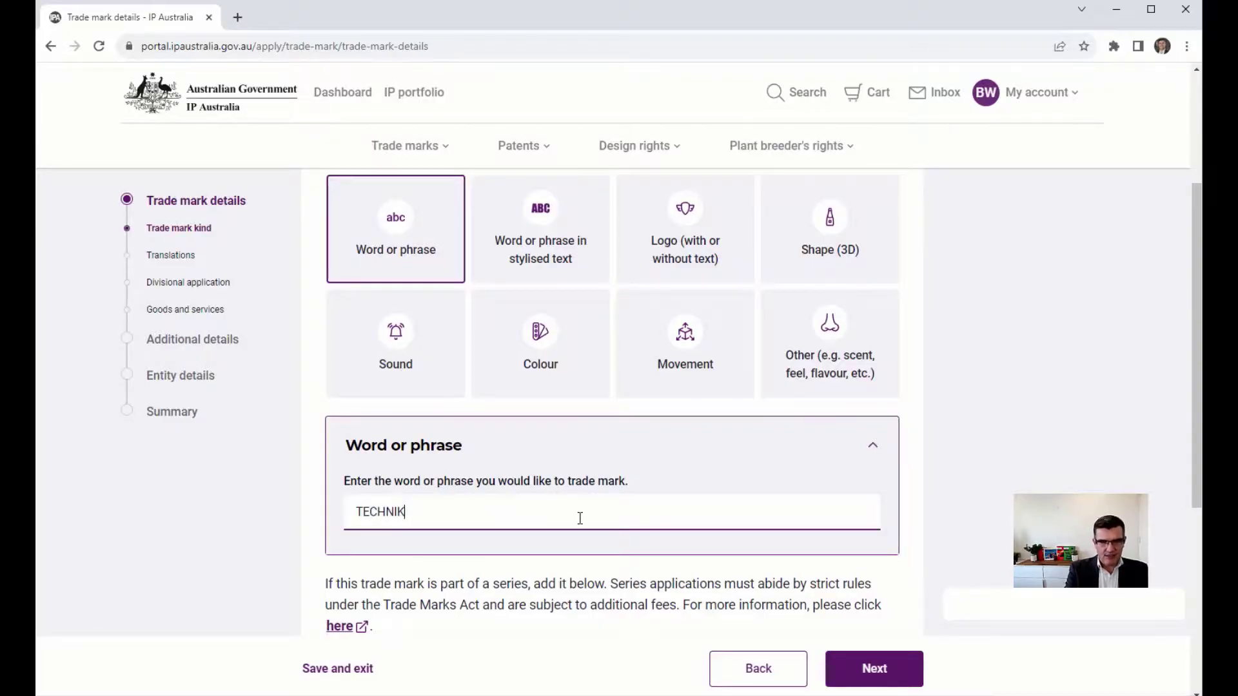
text(O)
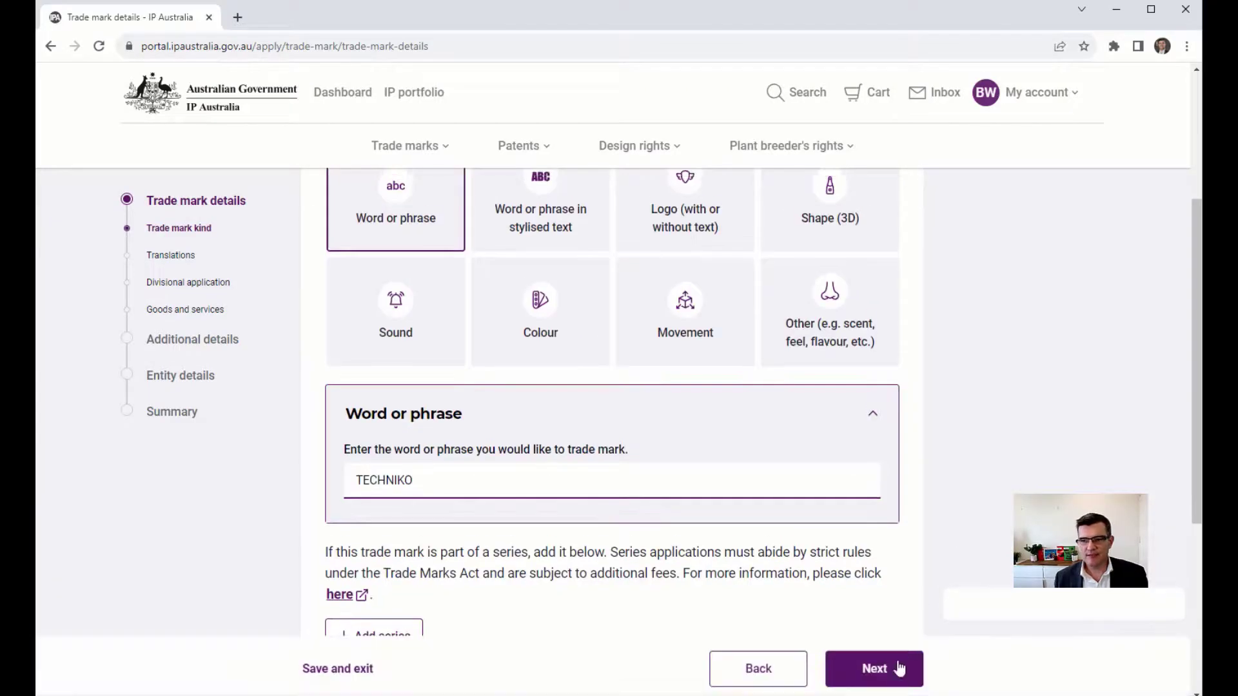
click(898, 669)
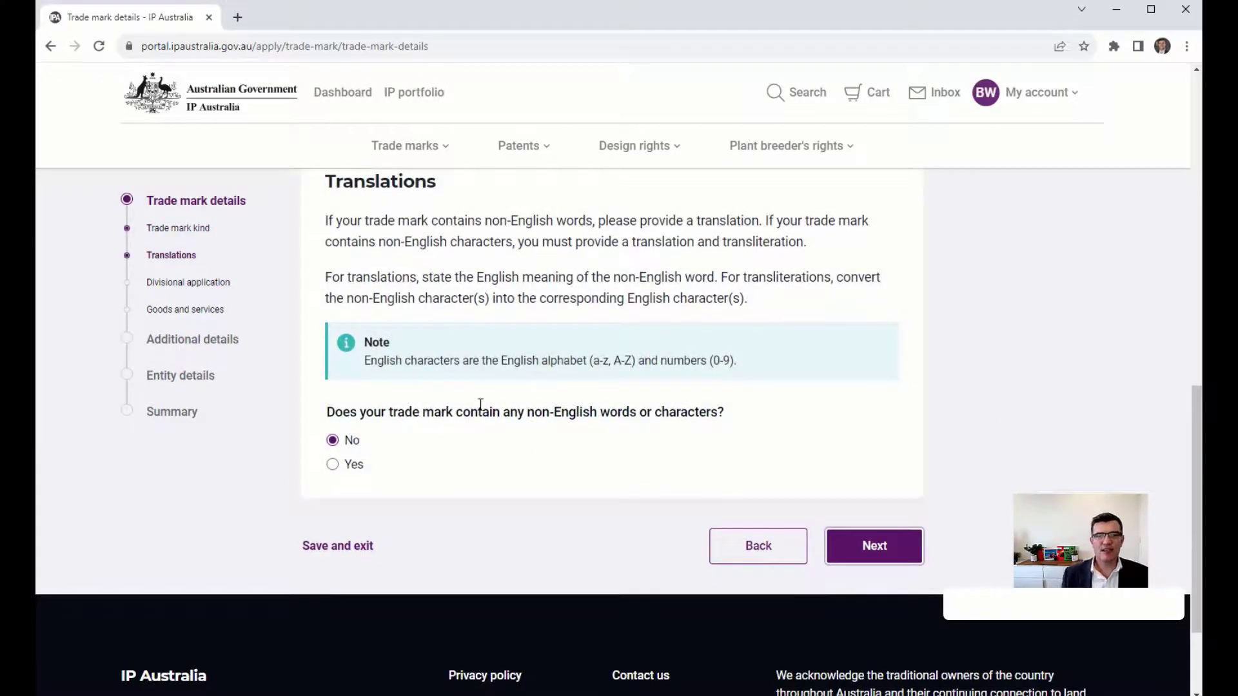
click(858, 532)
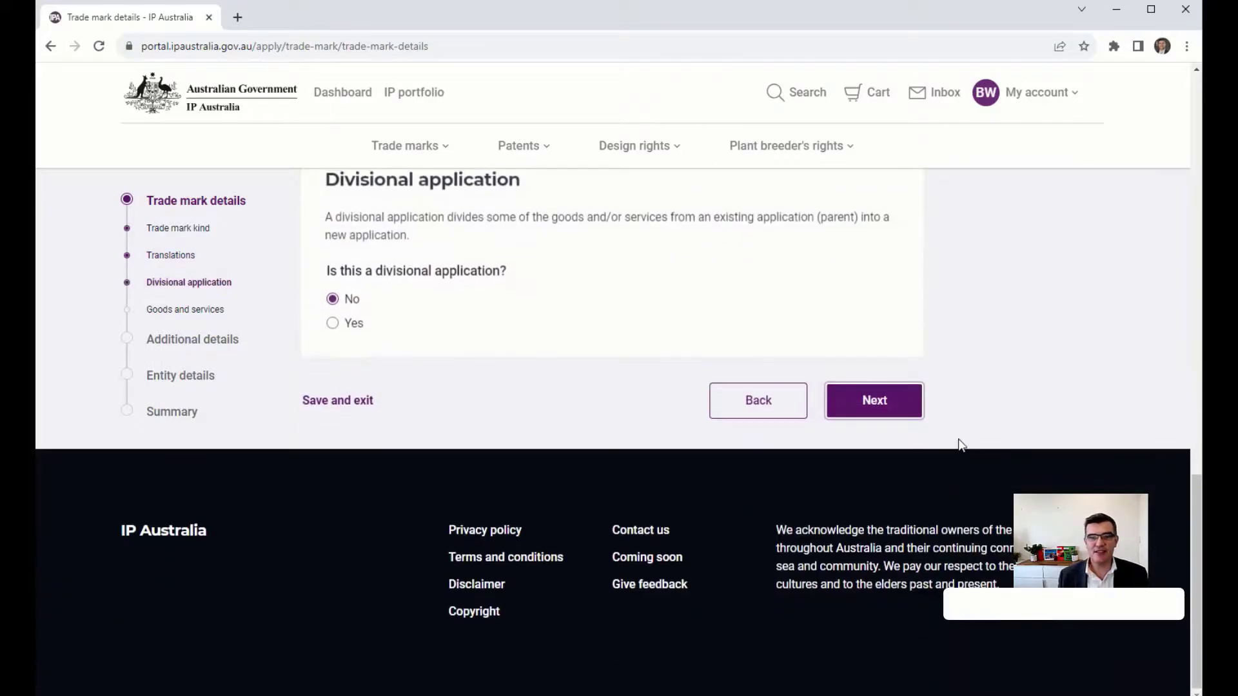
Confirm it is not a divisional application and search goods and services for TECHNOLOGY.
click(885, 415)
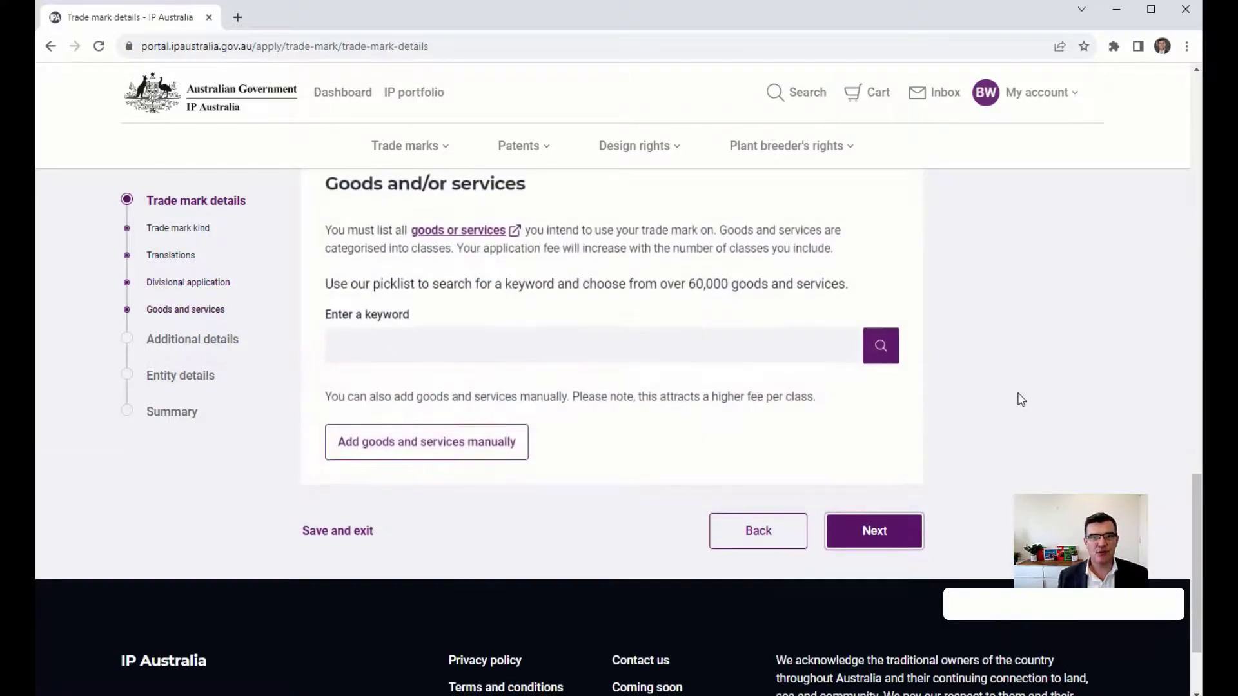
click(751, 358)
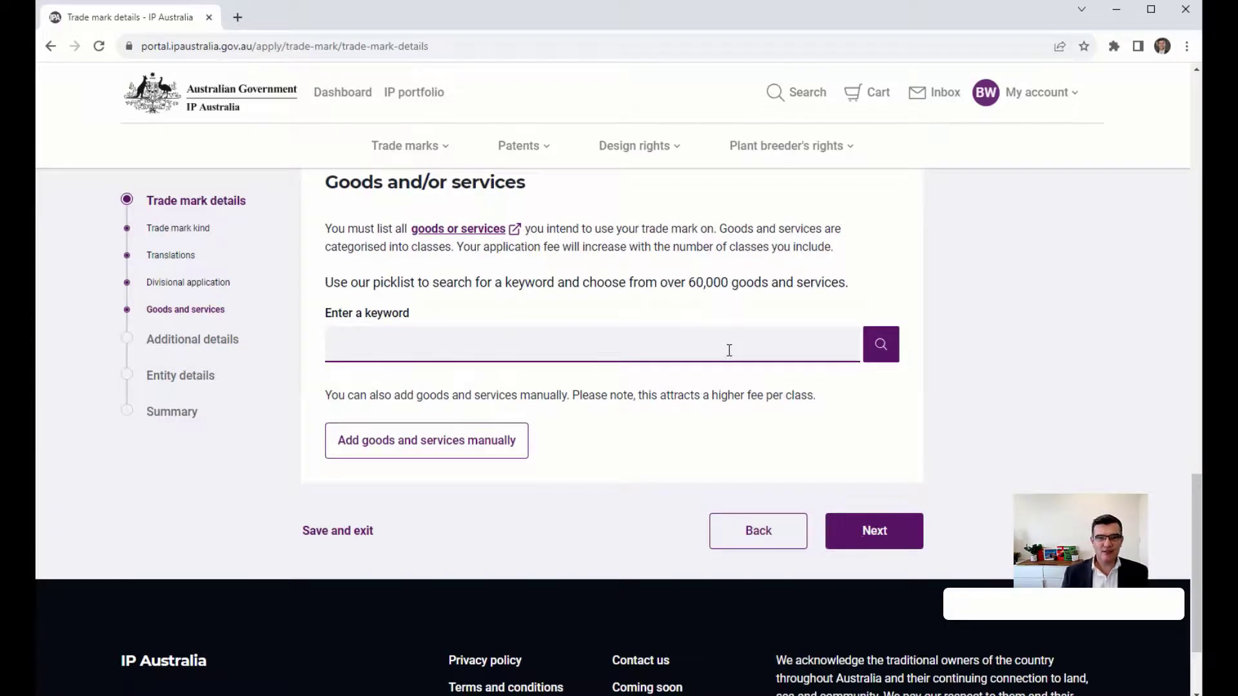
text(TECHN)
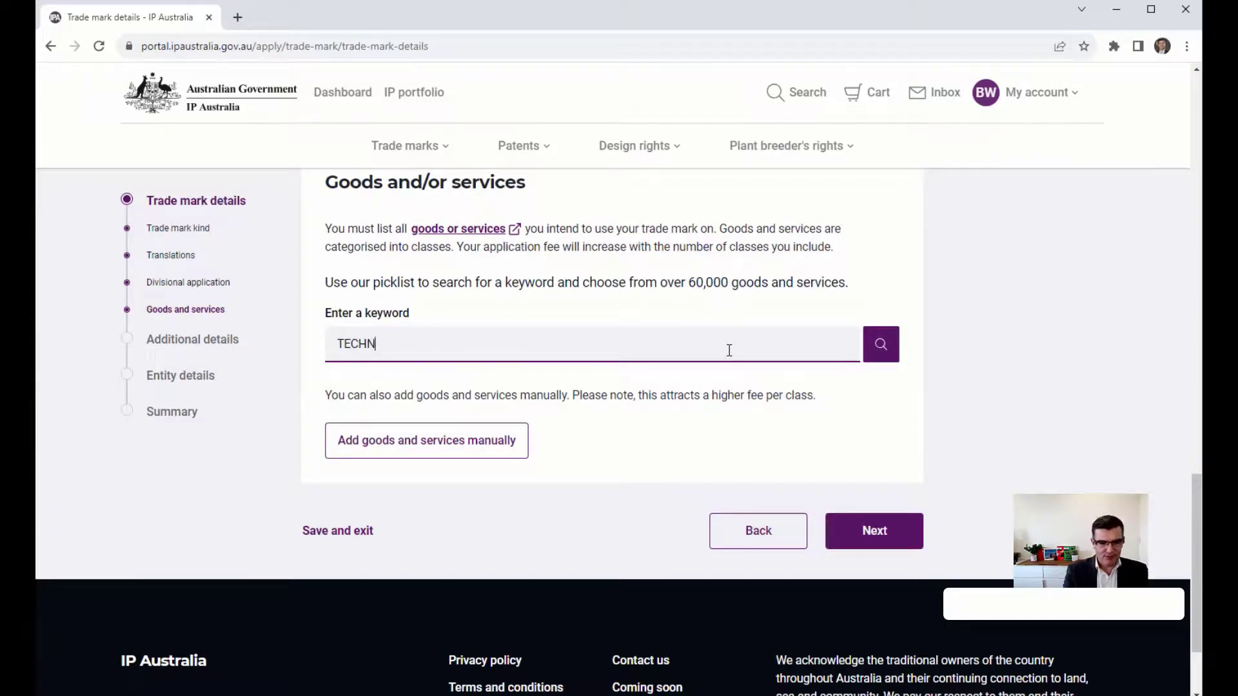
text(OLOGY)
key(Return)
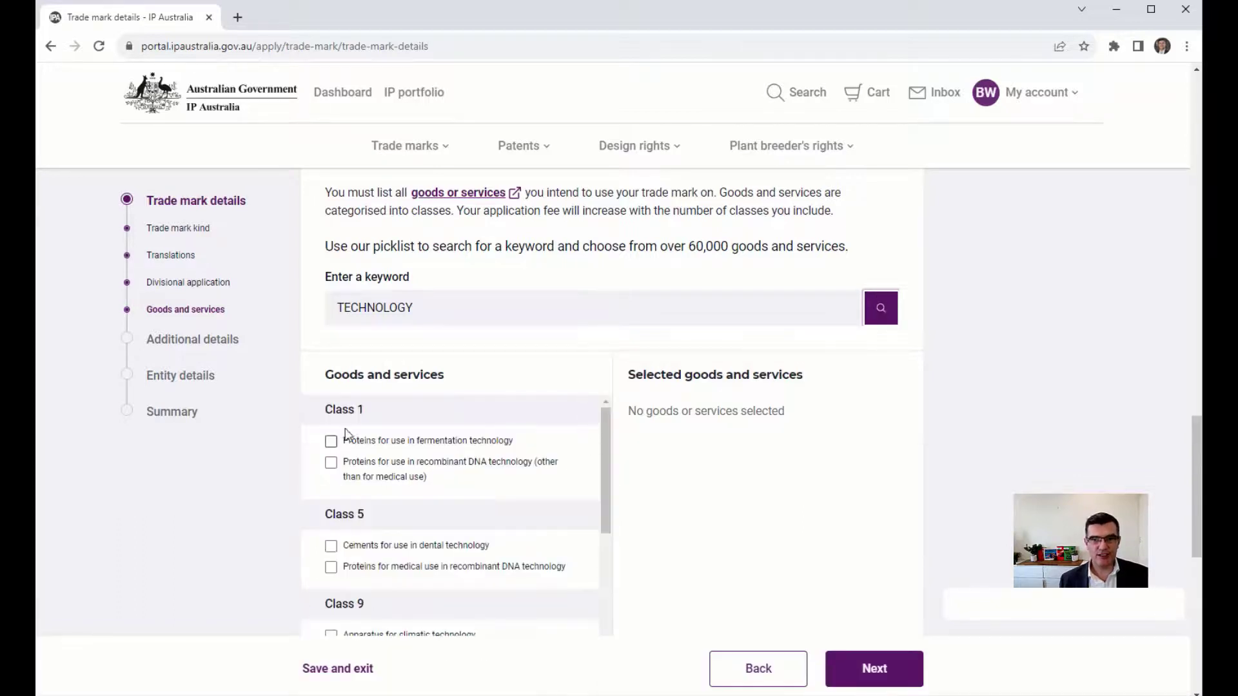
Select Class 37 IT installation and maintenance plus IT hardware consultancy, then continue.
drag(384, 381, 407, 381)
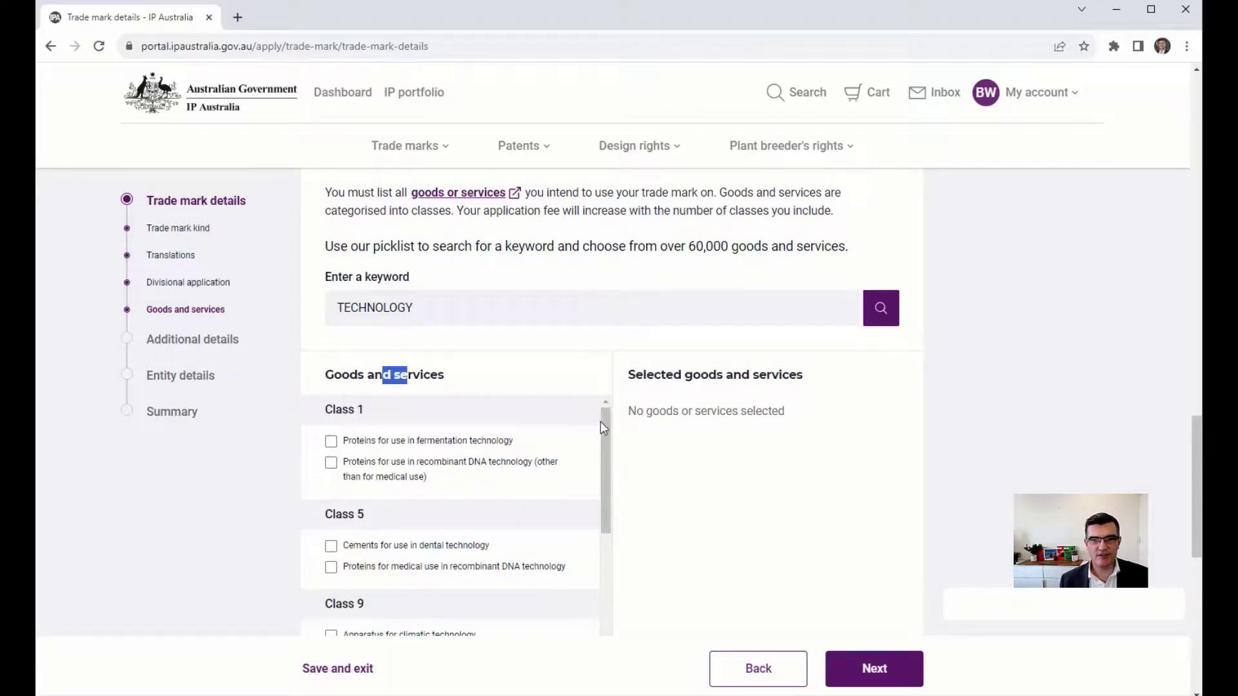
scroll(608, 461, down, 5)
scroll(609, 522, down, 5)
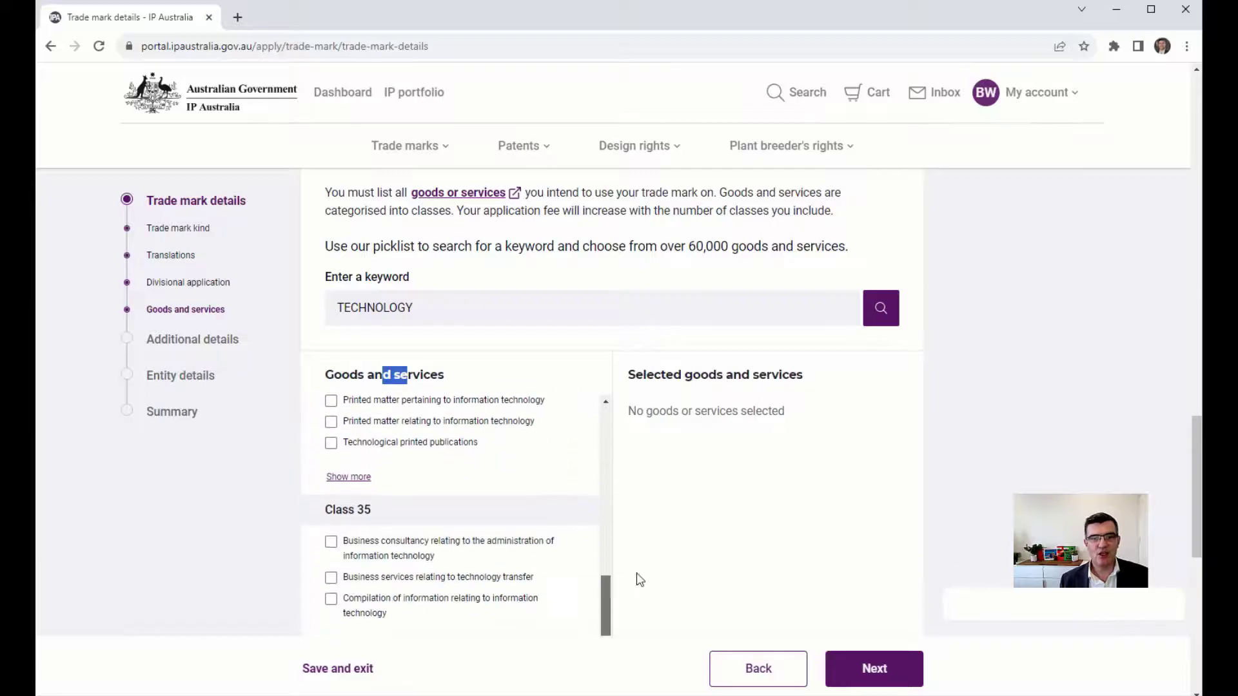
drag(1196, 450, 1195, 522)
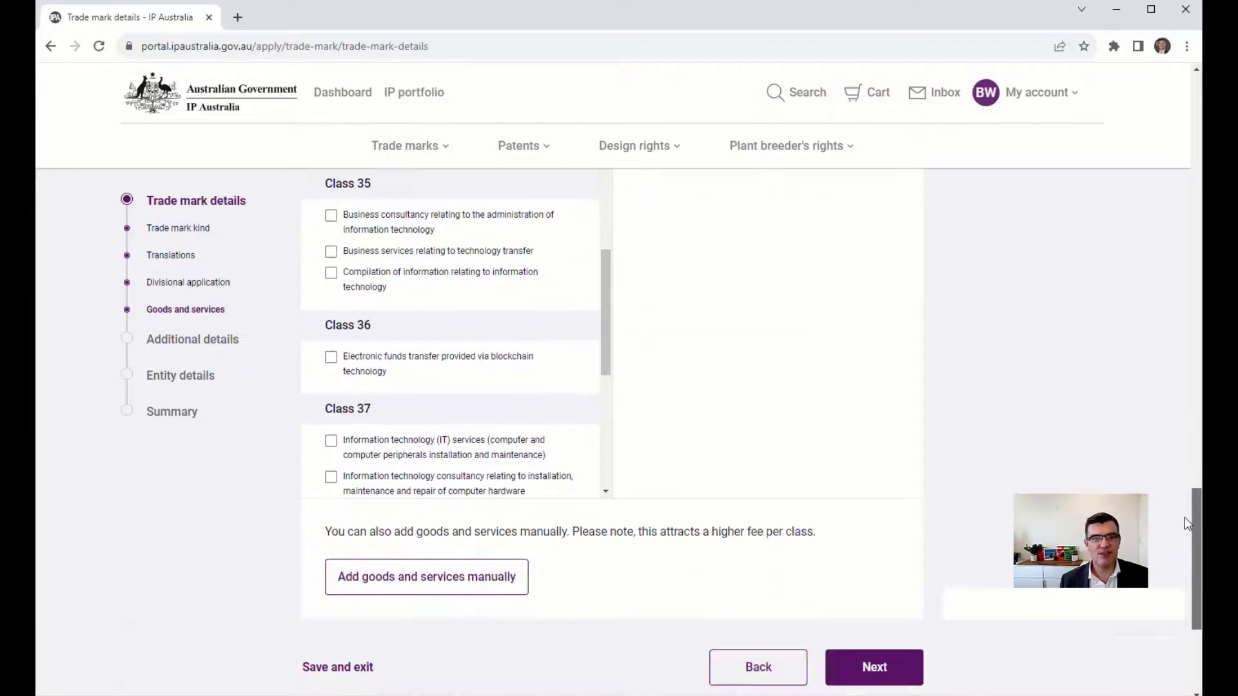
scroll(606, 376, down, 1)
scroll(606, 376, down, 3)
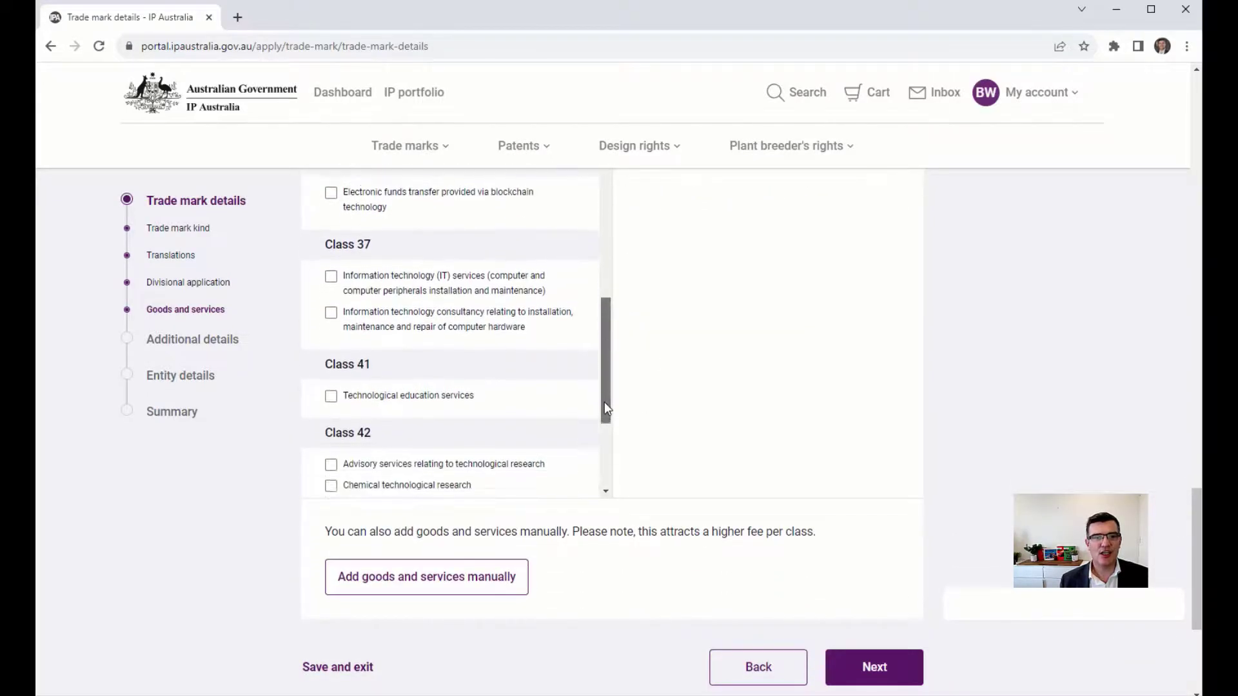
click(331, 276)
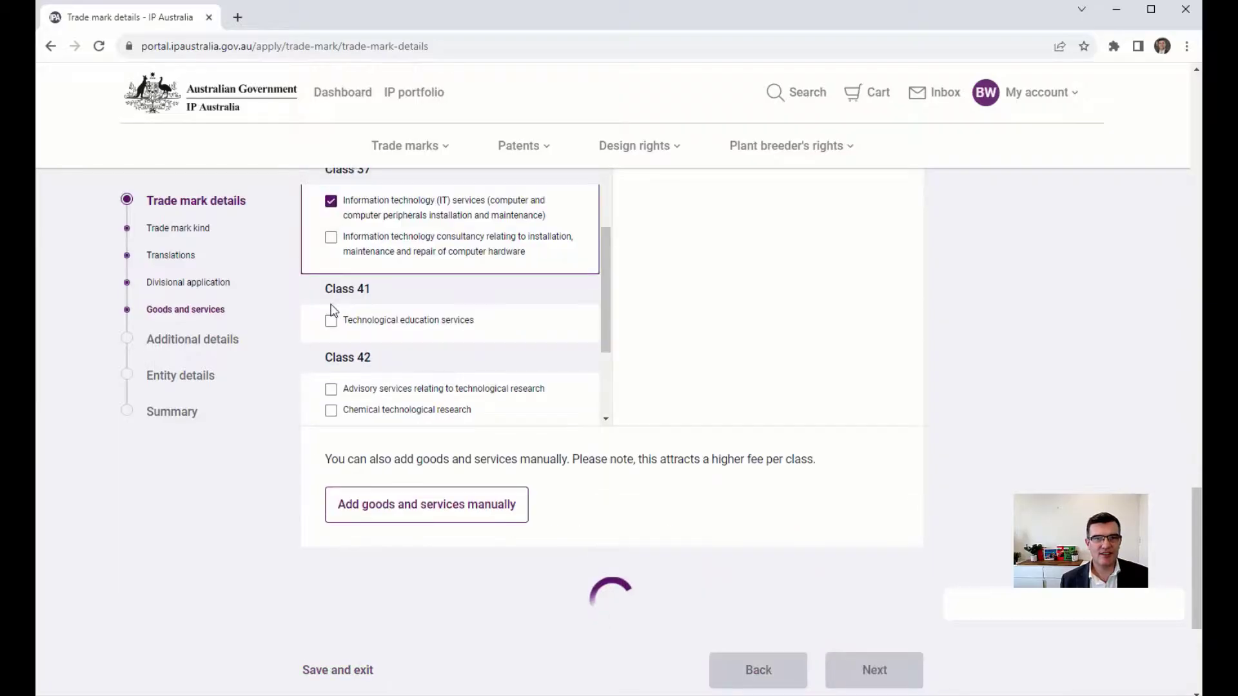
click(332, 238)
scroll(608, 299, up, 1)
scroll(613, 257, up, 3)
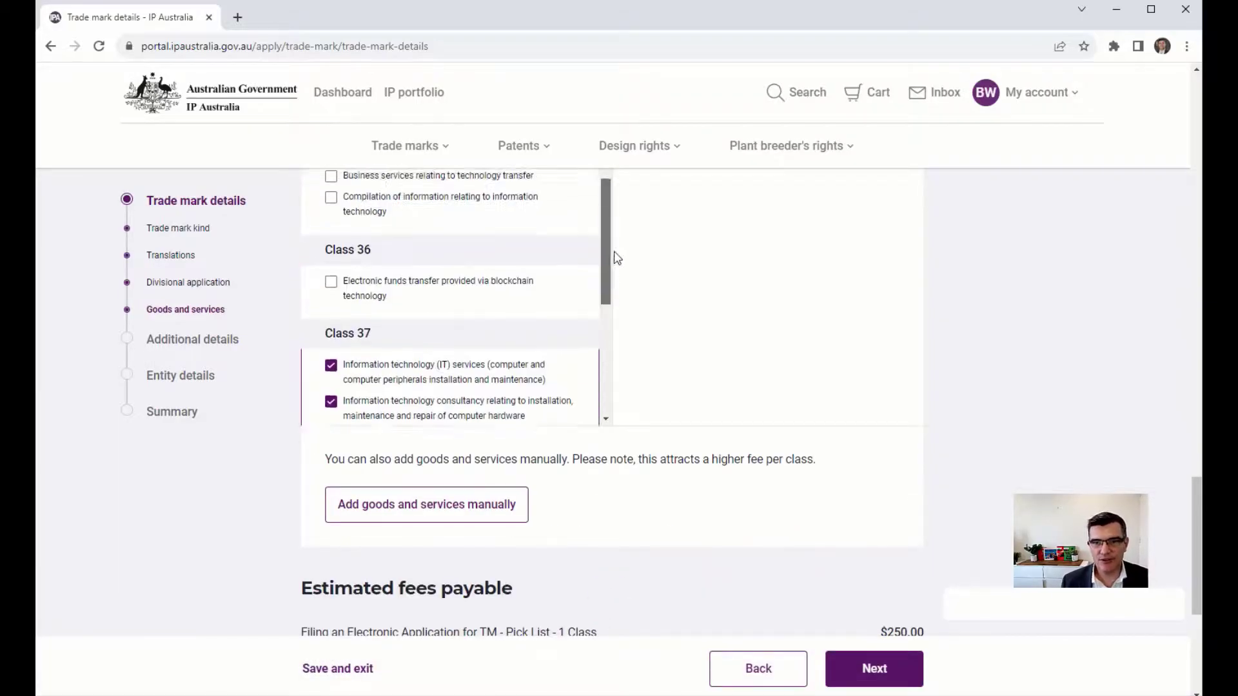
click(874, 669)
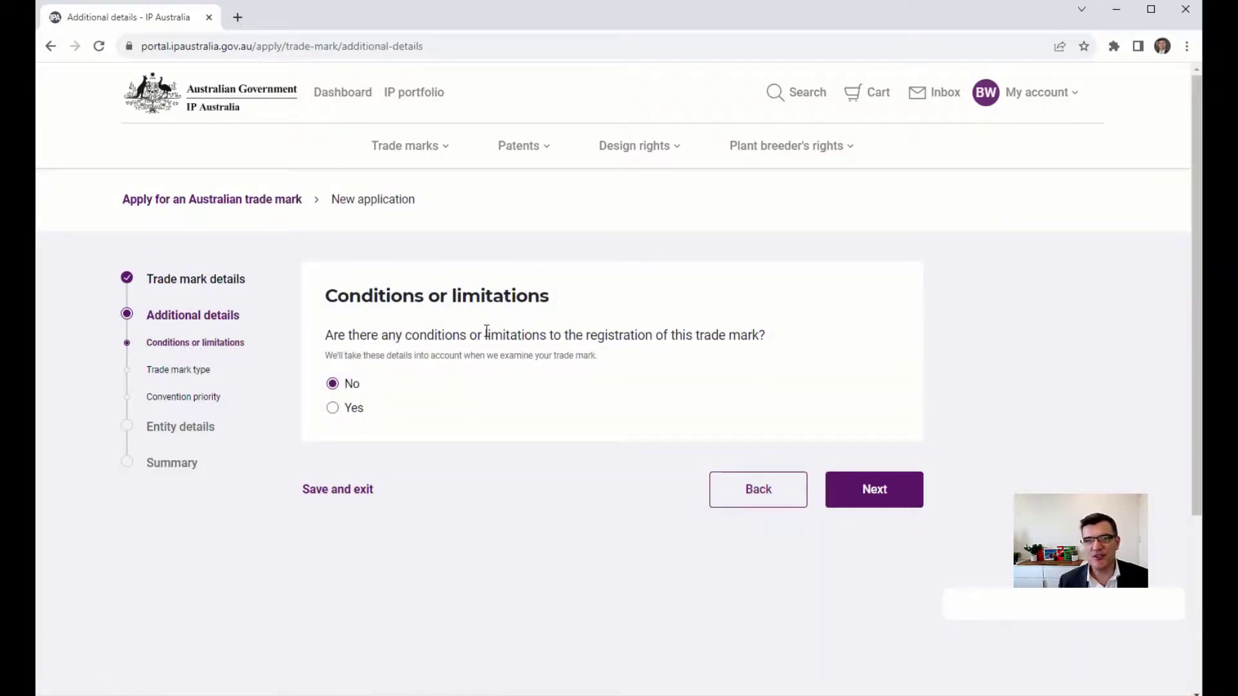
Answer No to conditions, Certification, Defensive, Collective mark types and convention priority.
click(863, 496)
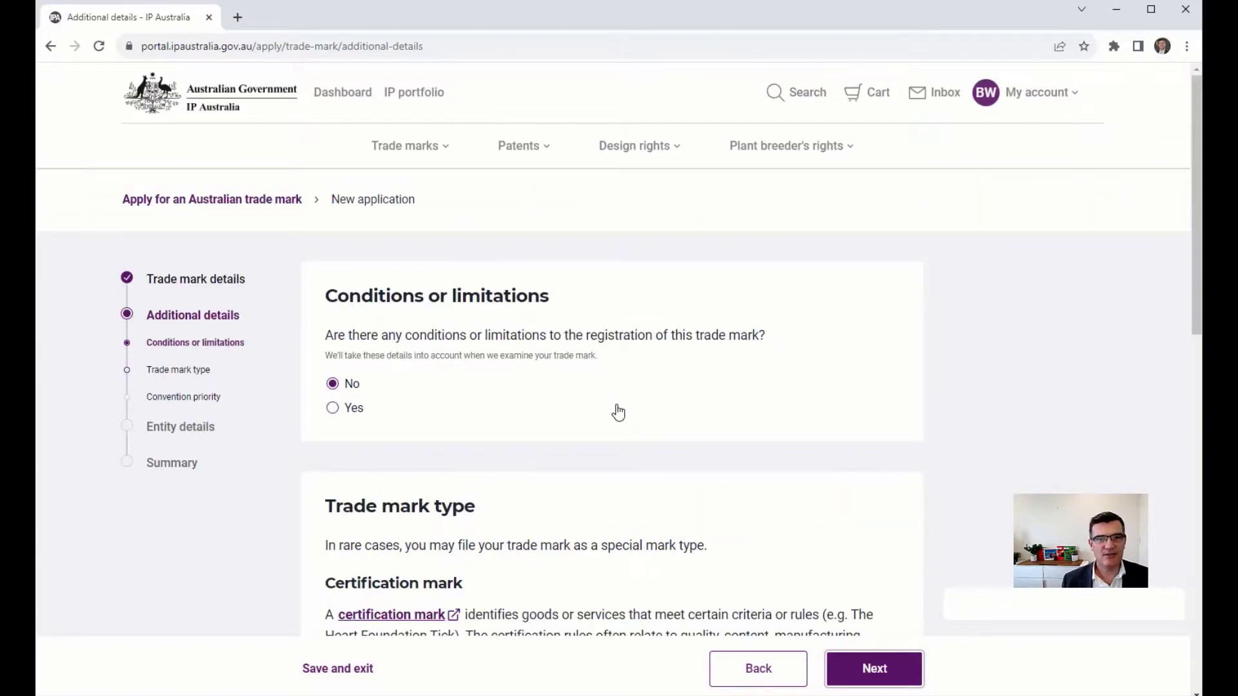
scroll(632, 412, down, 10)
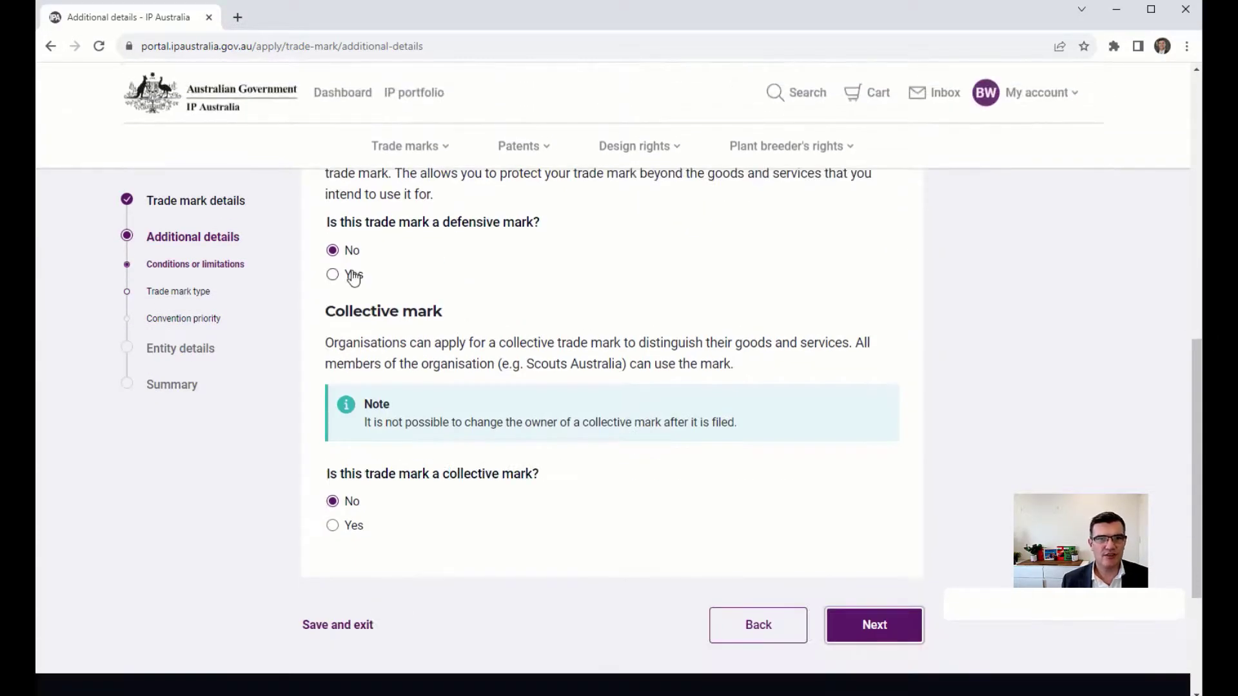
drag(472, 222, 501, 223)
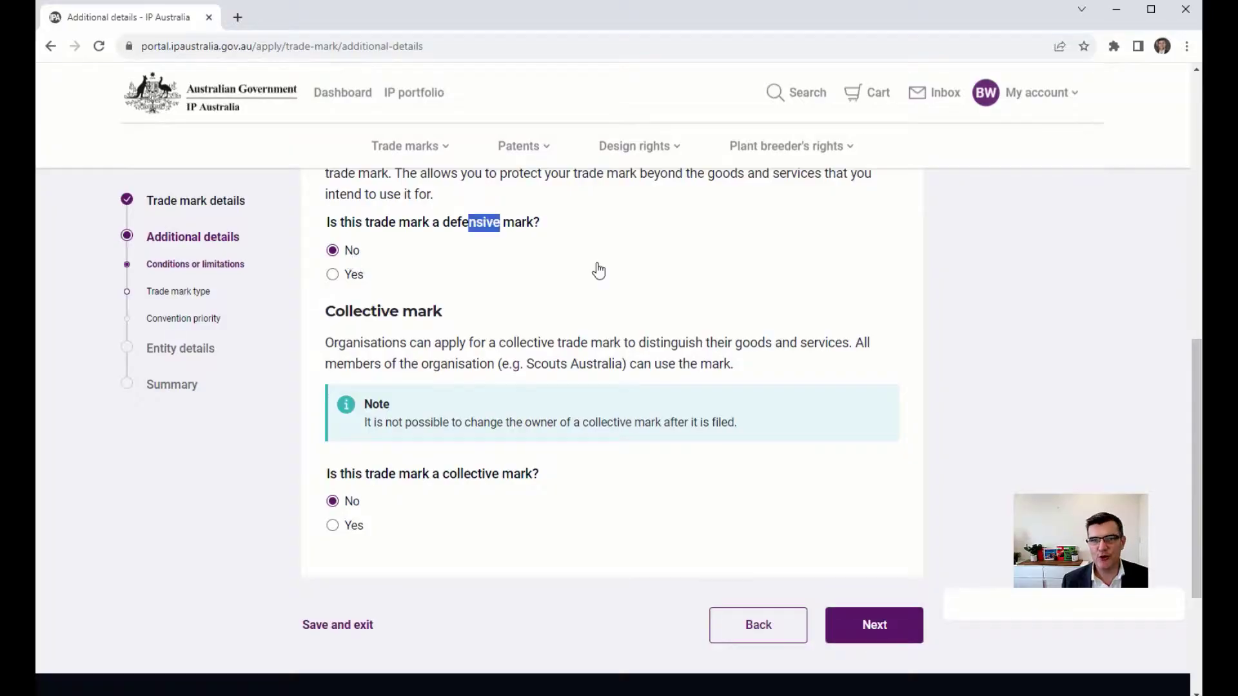
click(1051, 371)
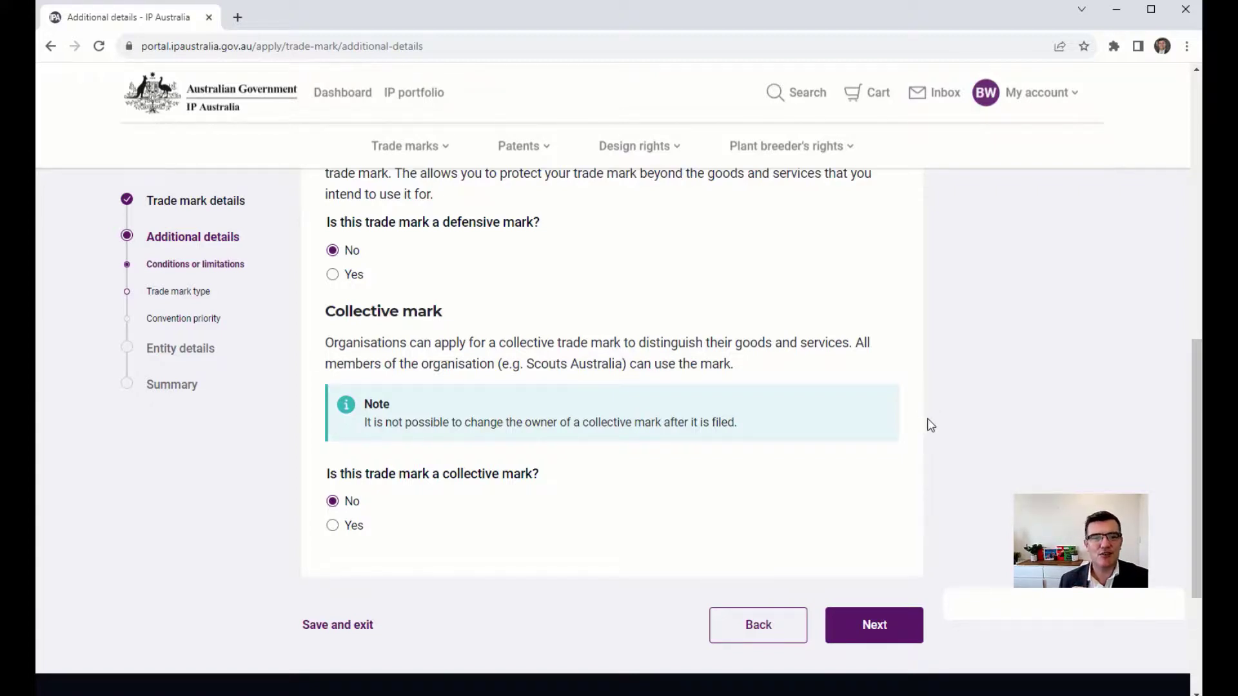
click(873, 630)
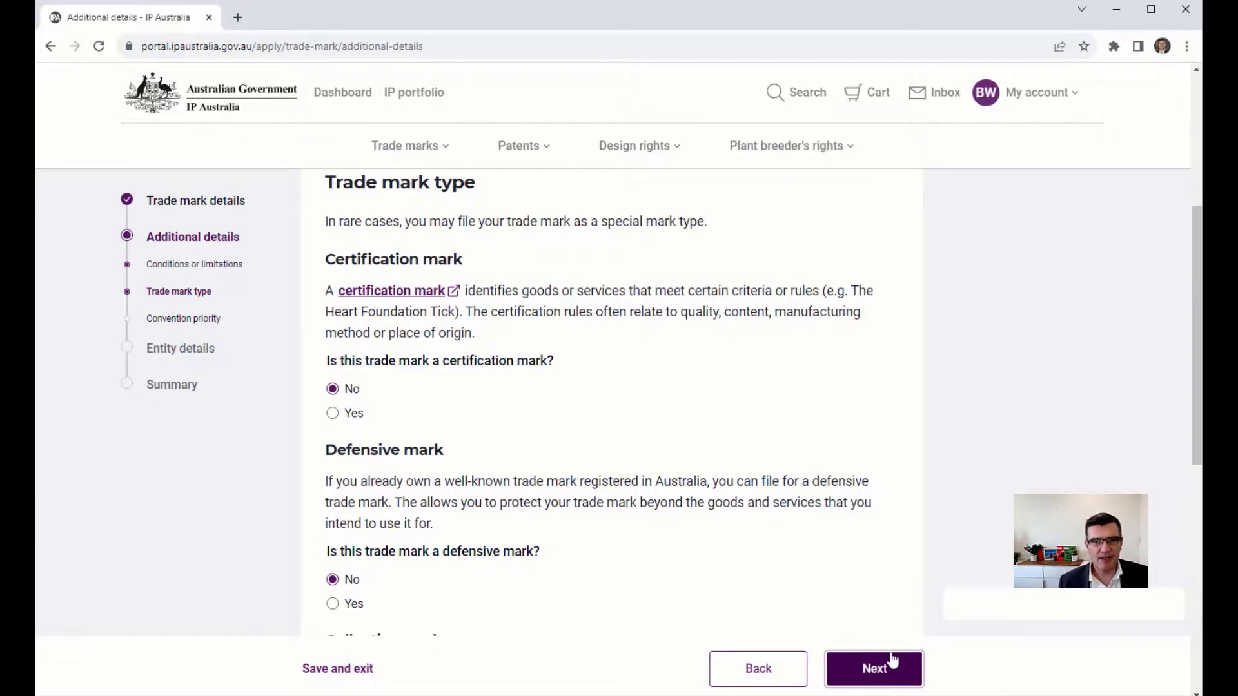
click(898, 673)
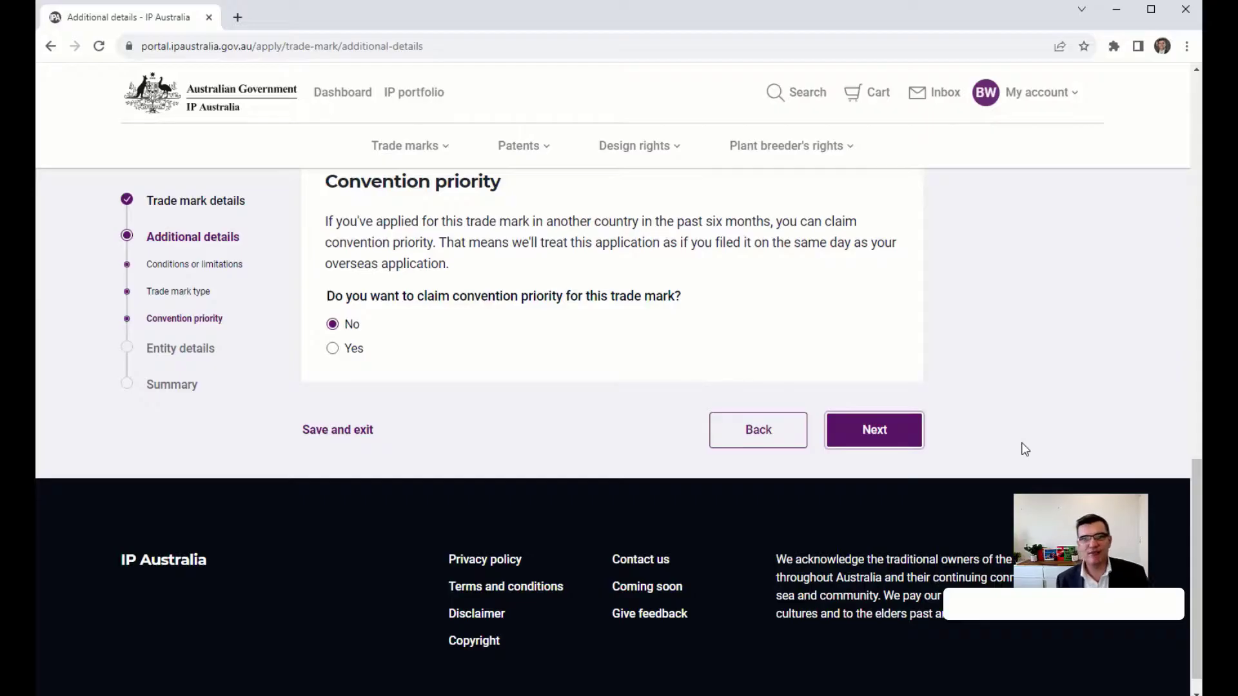
click(878, 436)
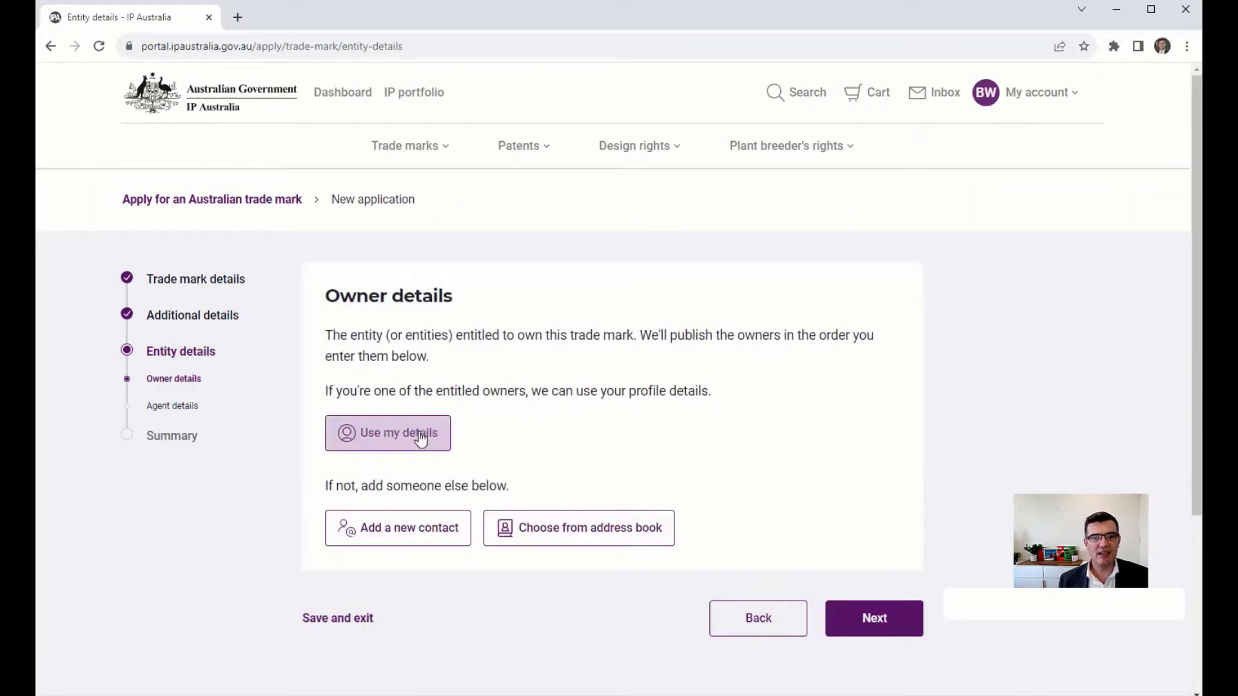